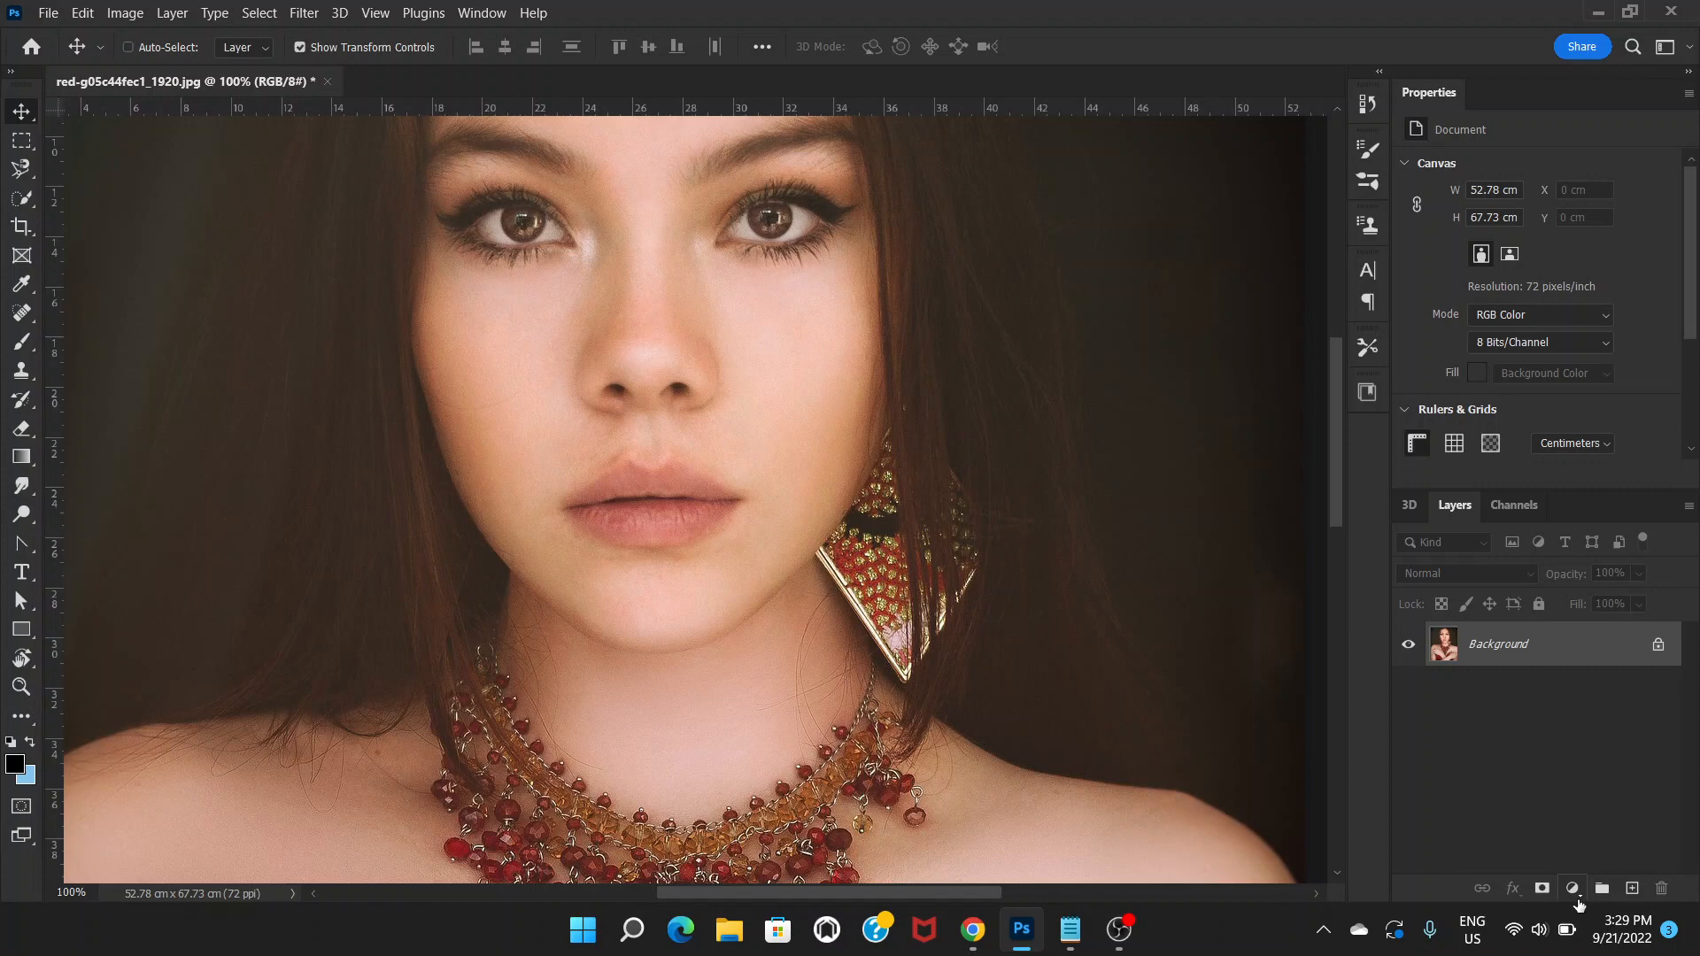
# Add a Hue/Saturation adjustment layer above the portrait with hue -89, saturation +87 and lightness -11.
pyautogui.click(1576, 896)
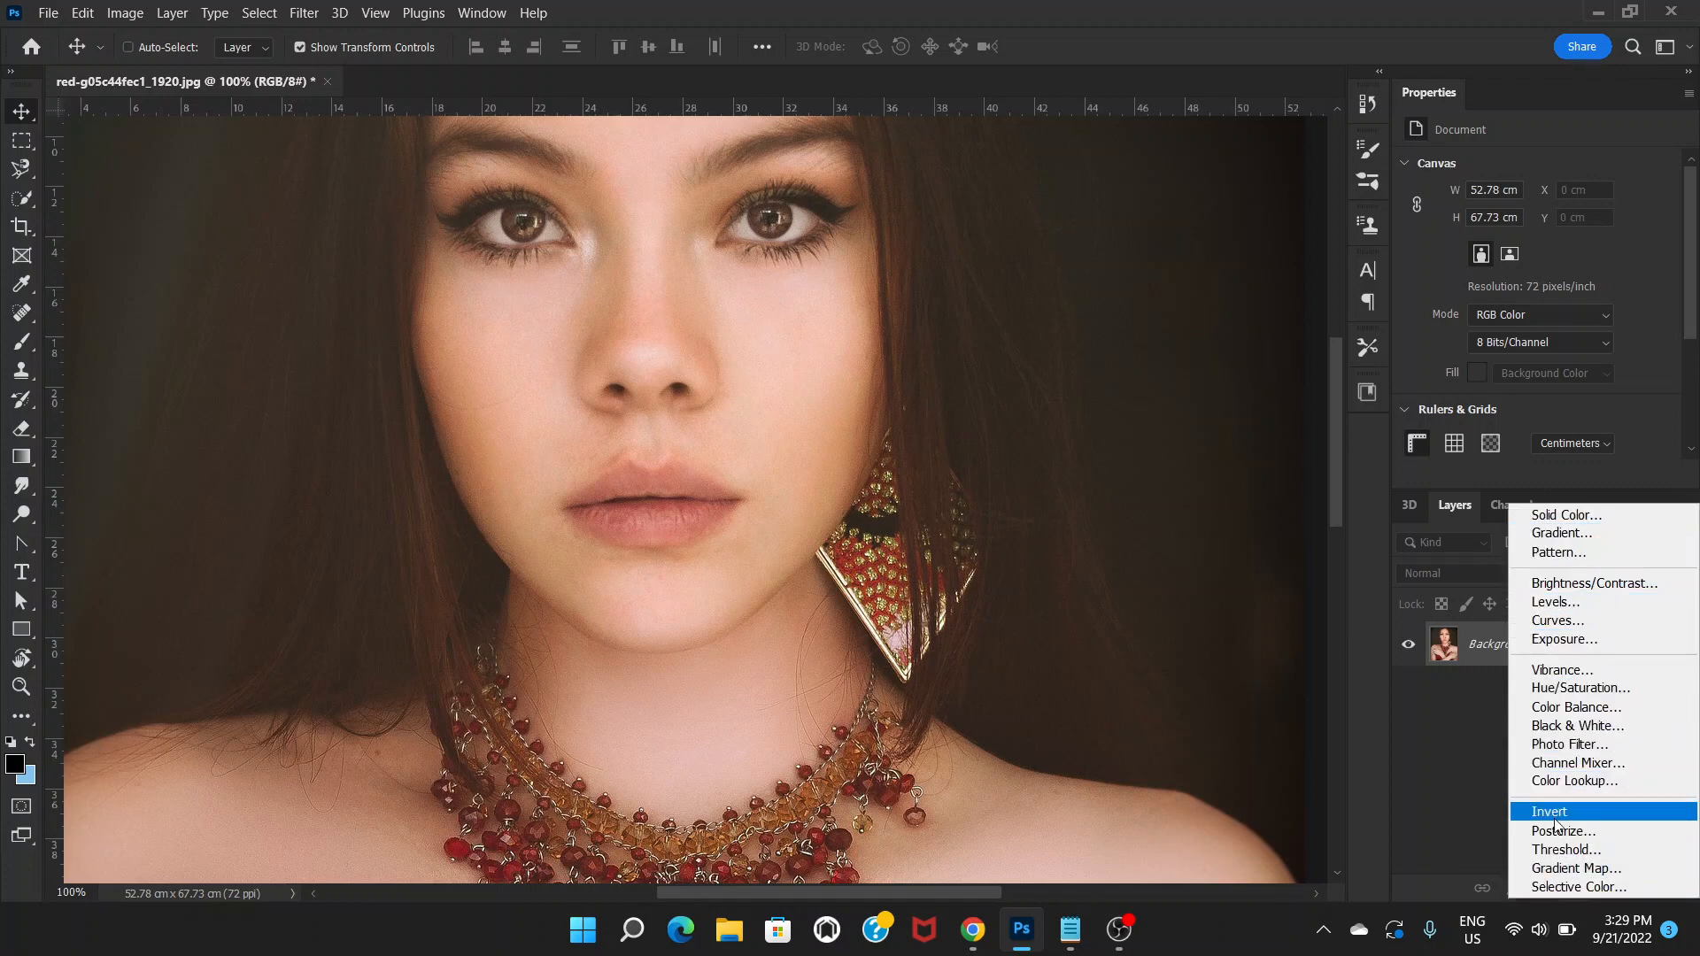
pyautogui.click(1564, 693)
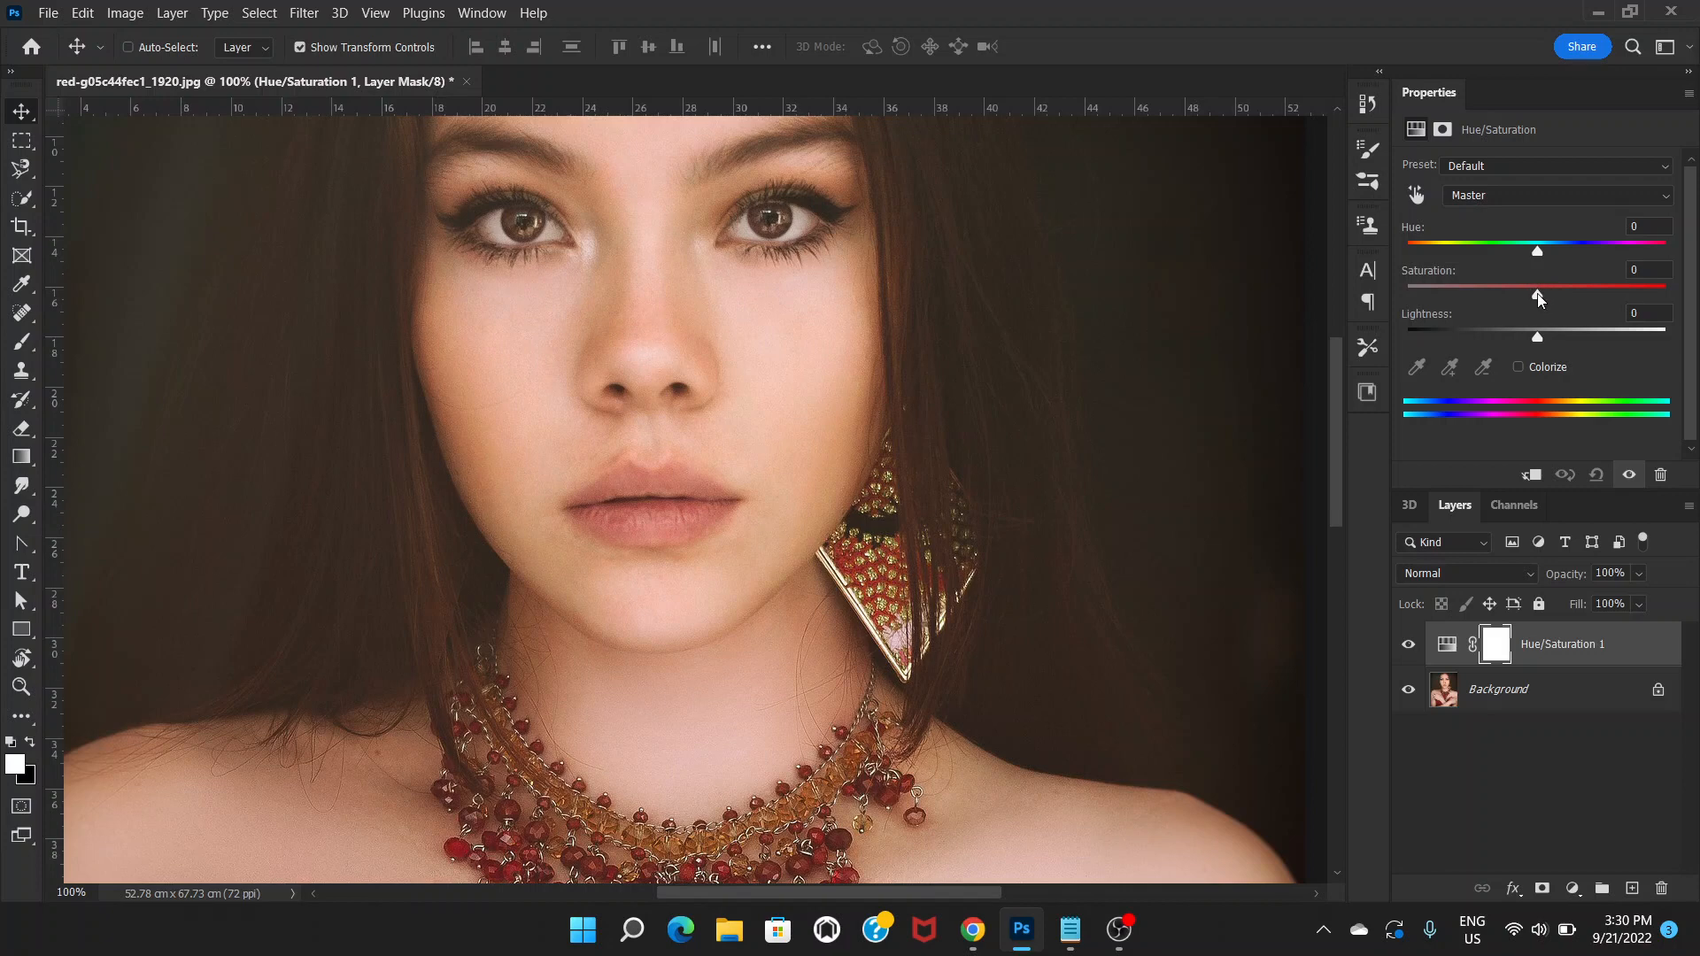
pyautogui.moveTo(1538, 298); pyautogui.dragTo(1620, 306)
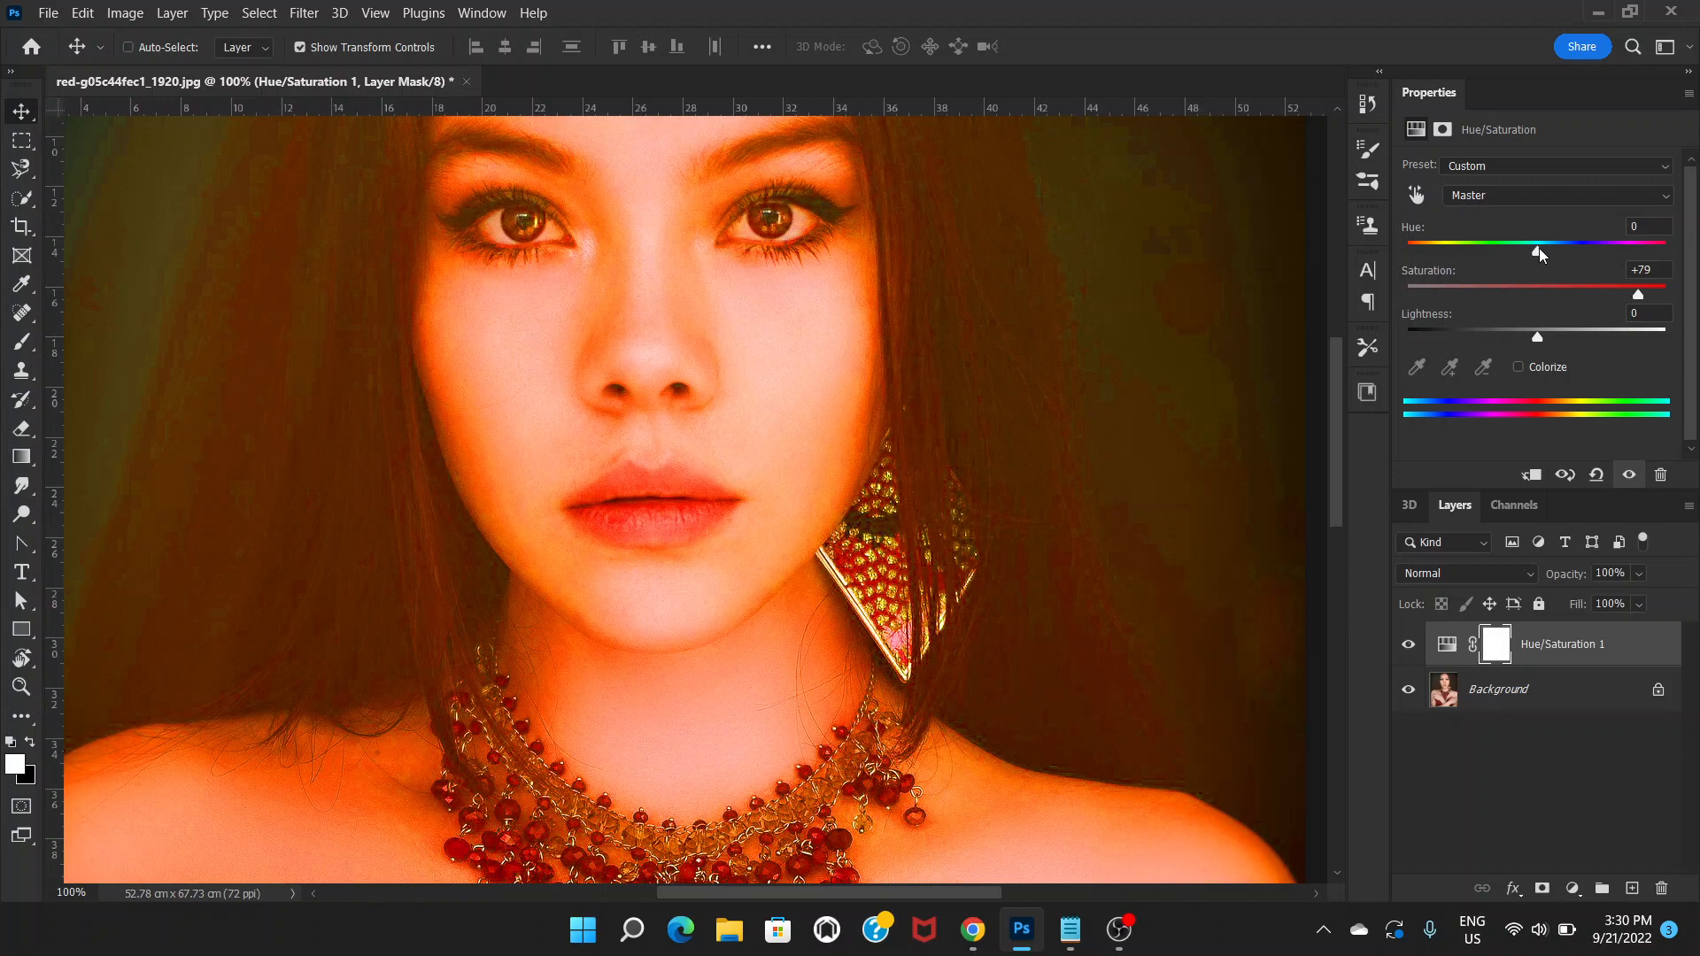
pyautogui.moveTo(1538, 249); pyautogui.dragTo(1456, 257)
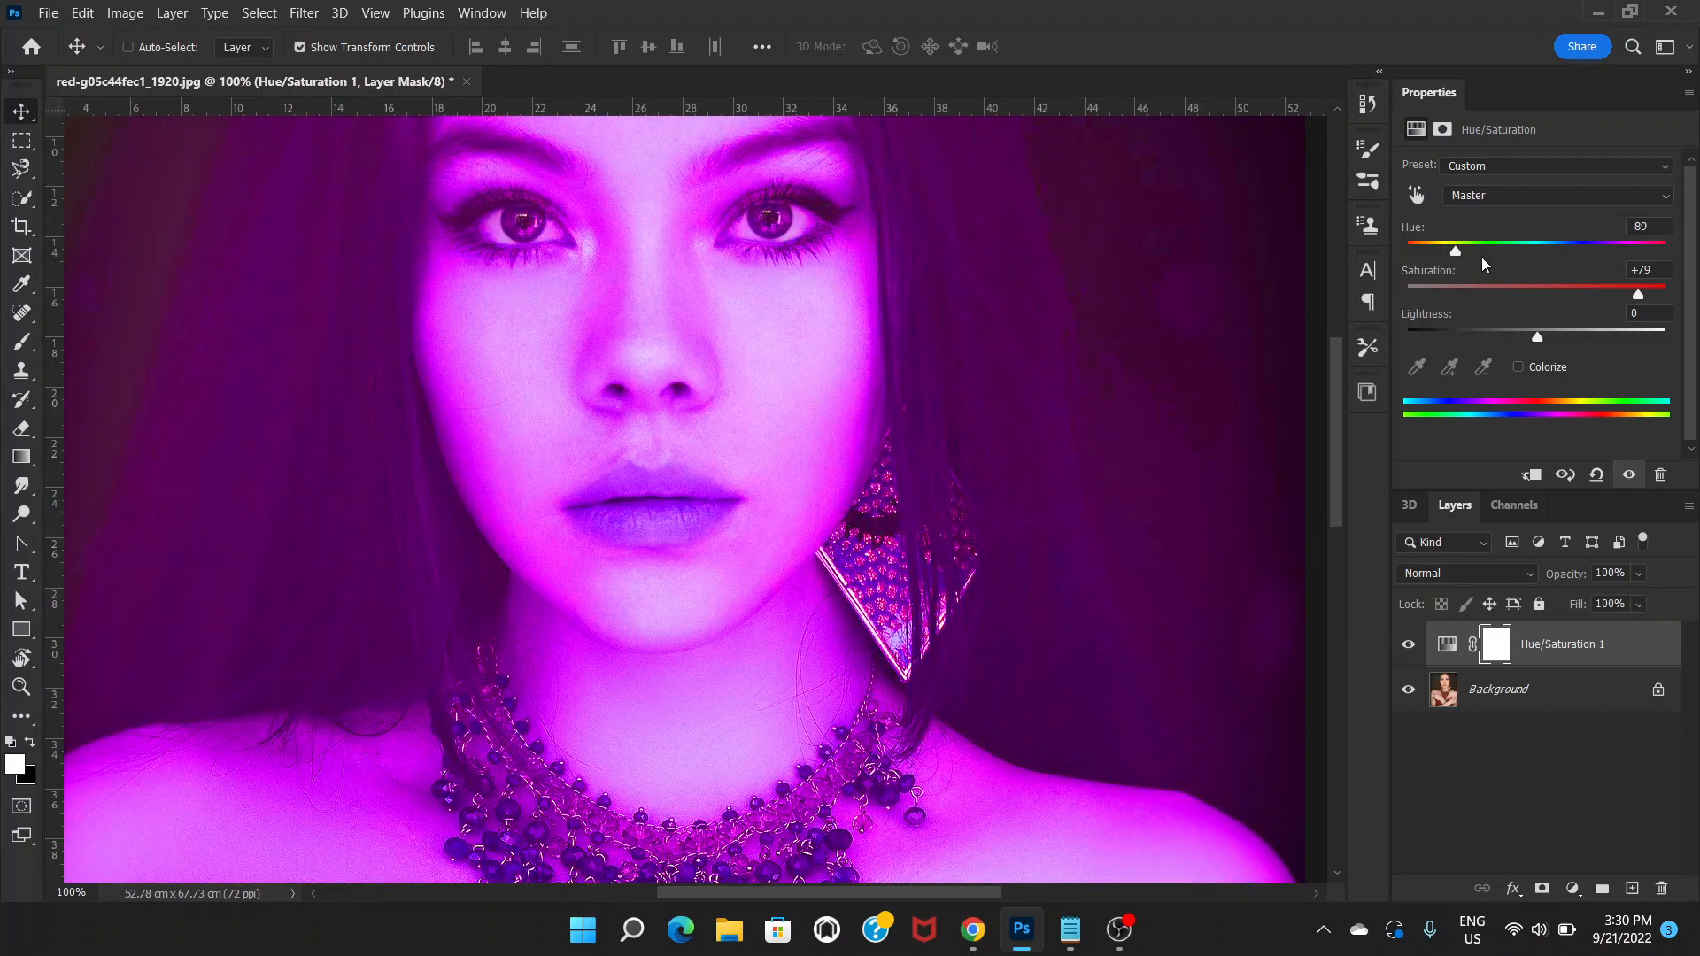
pyautogui.moveTo(1638, 296); pyautogui.dragTo(1650, 294)
pyautogui.moveTo(1537, 338); pyautogui.dragTo(1523, 330)
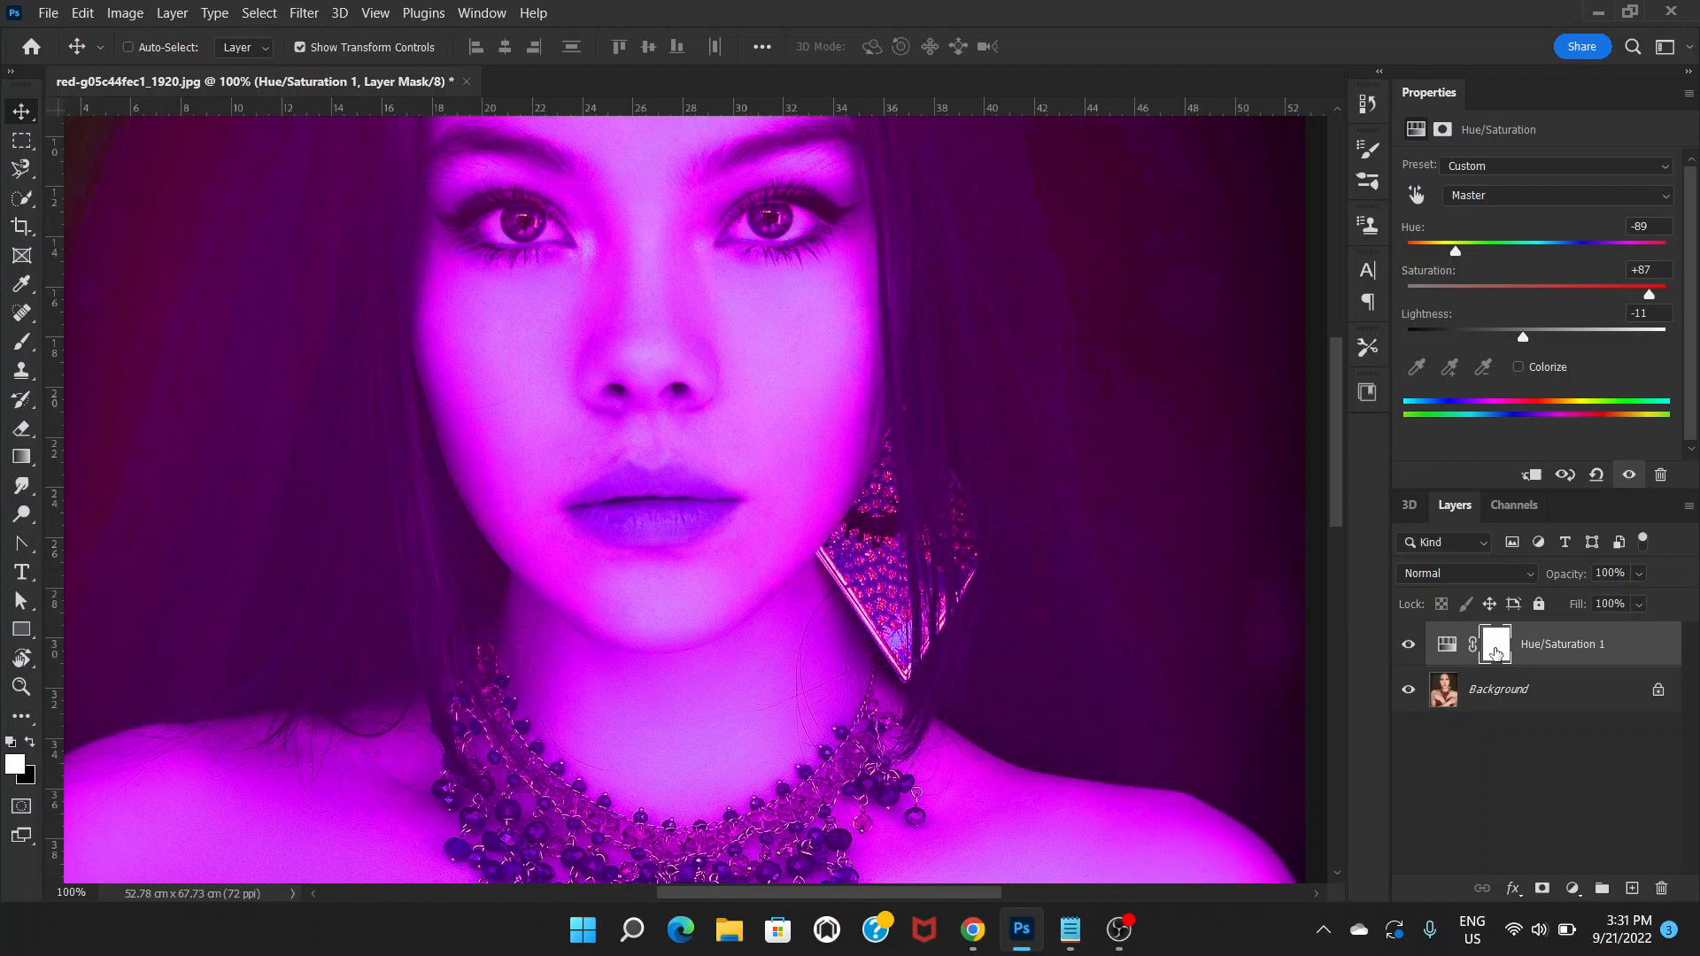
# Invert the Hue/Saturation layer's mask to black to hide the colour effect.
pyautogui.click(1495, 653)
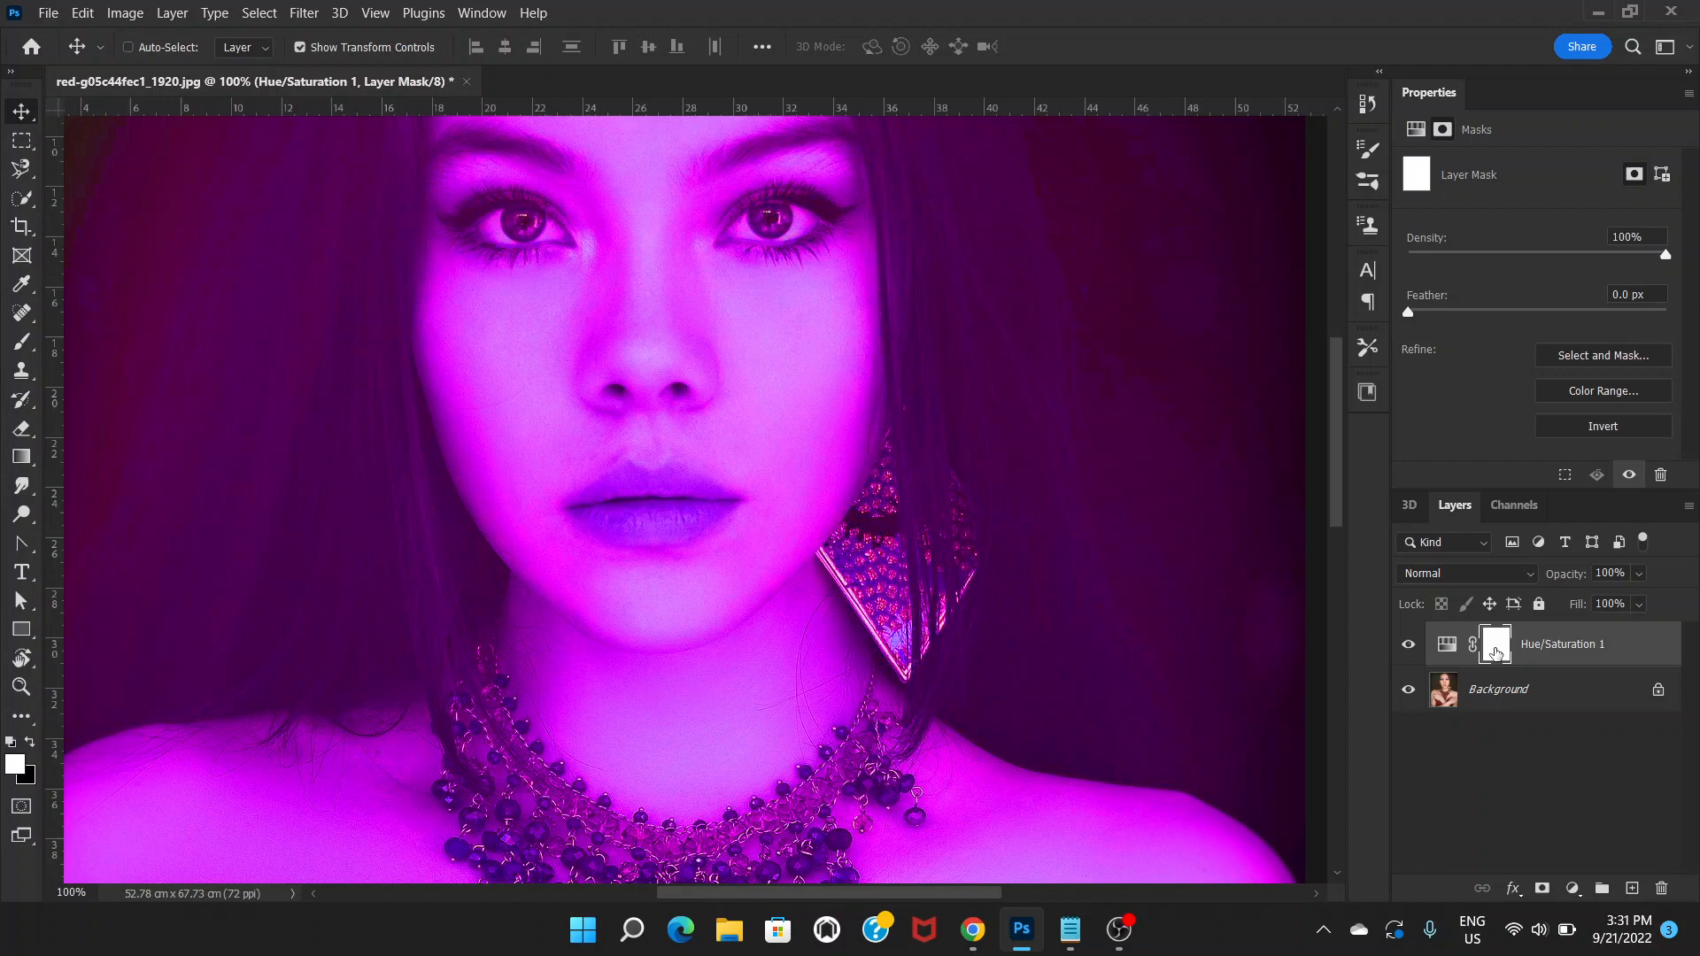
pyautogui.press('ctrl')
pyautogui.hotkey('ctrl', 'i')
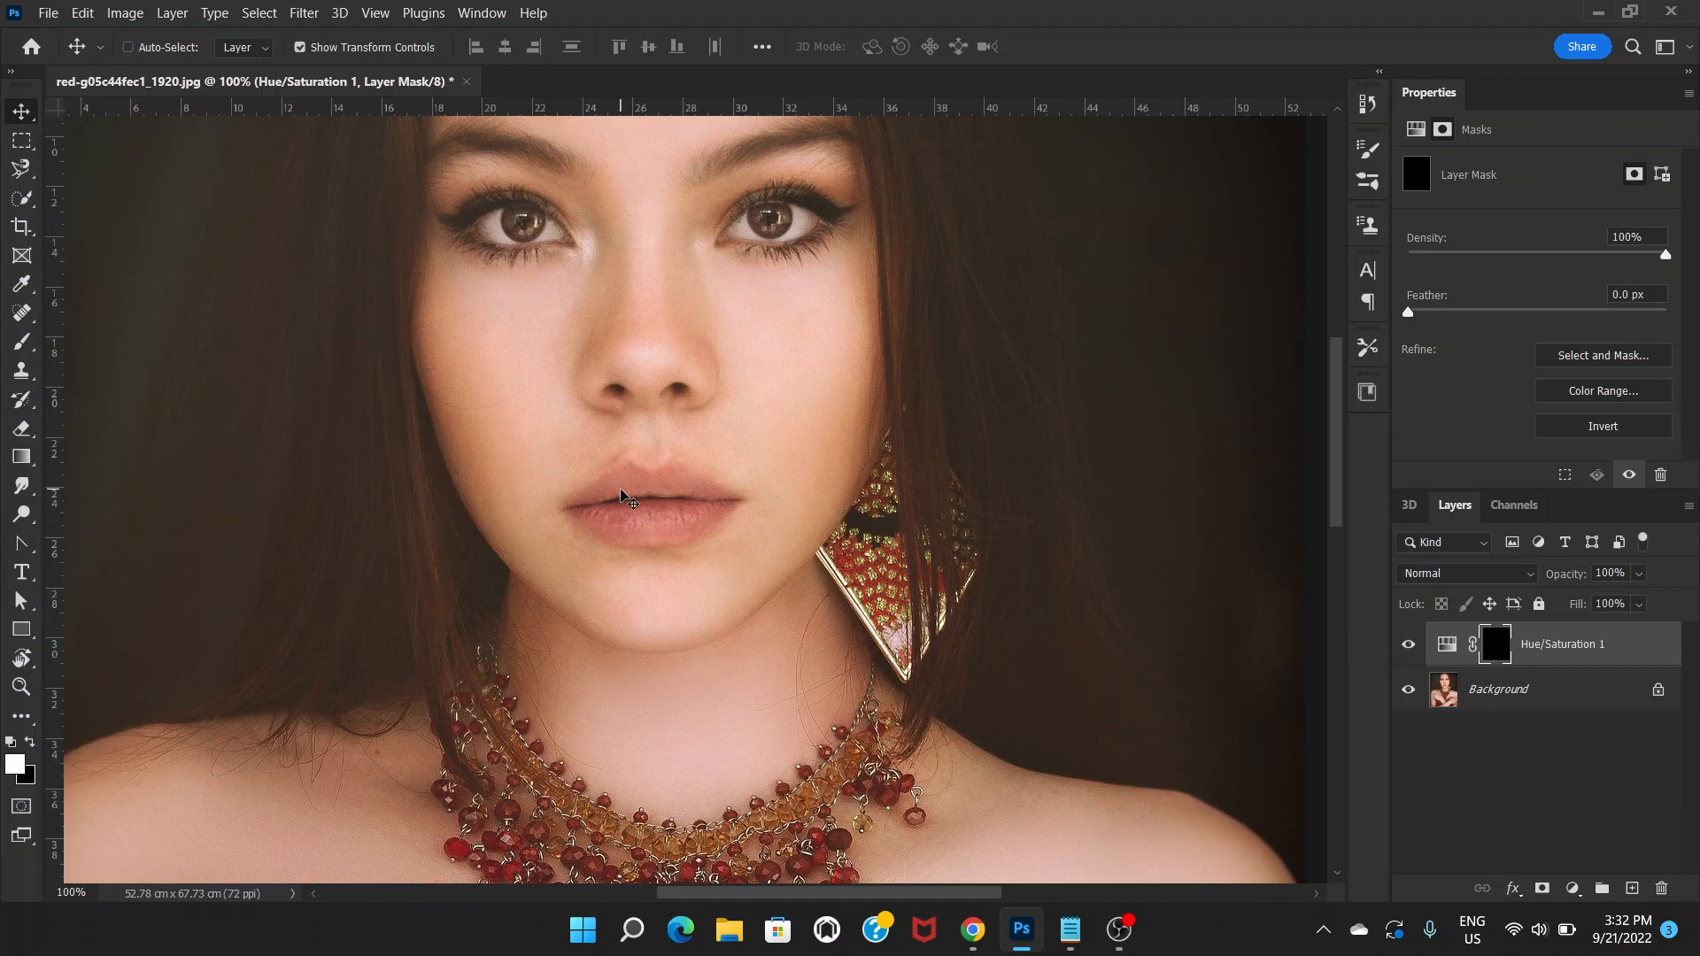
# Set up a soft 35 px Brush with 0% hardness and 51% opacity for painting the lips on the mask.
pyautogui.hotkey('ctrl', '+')
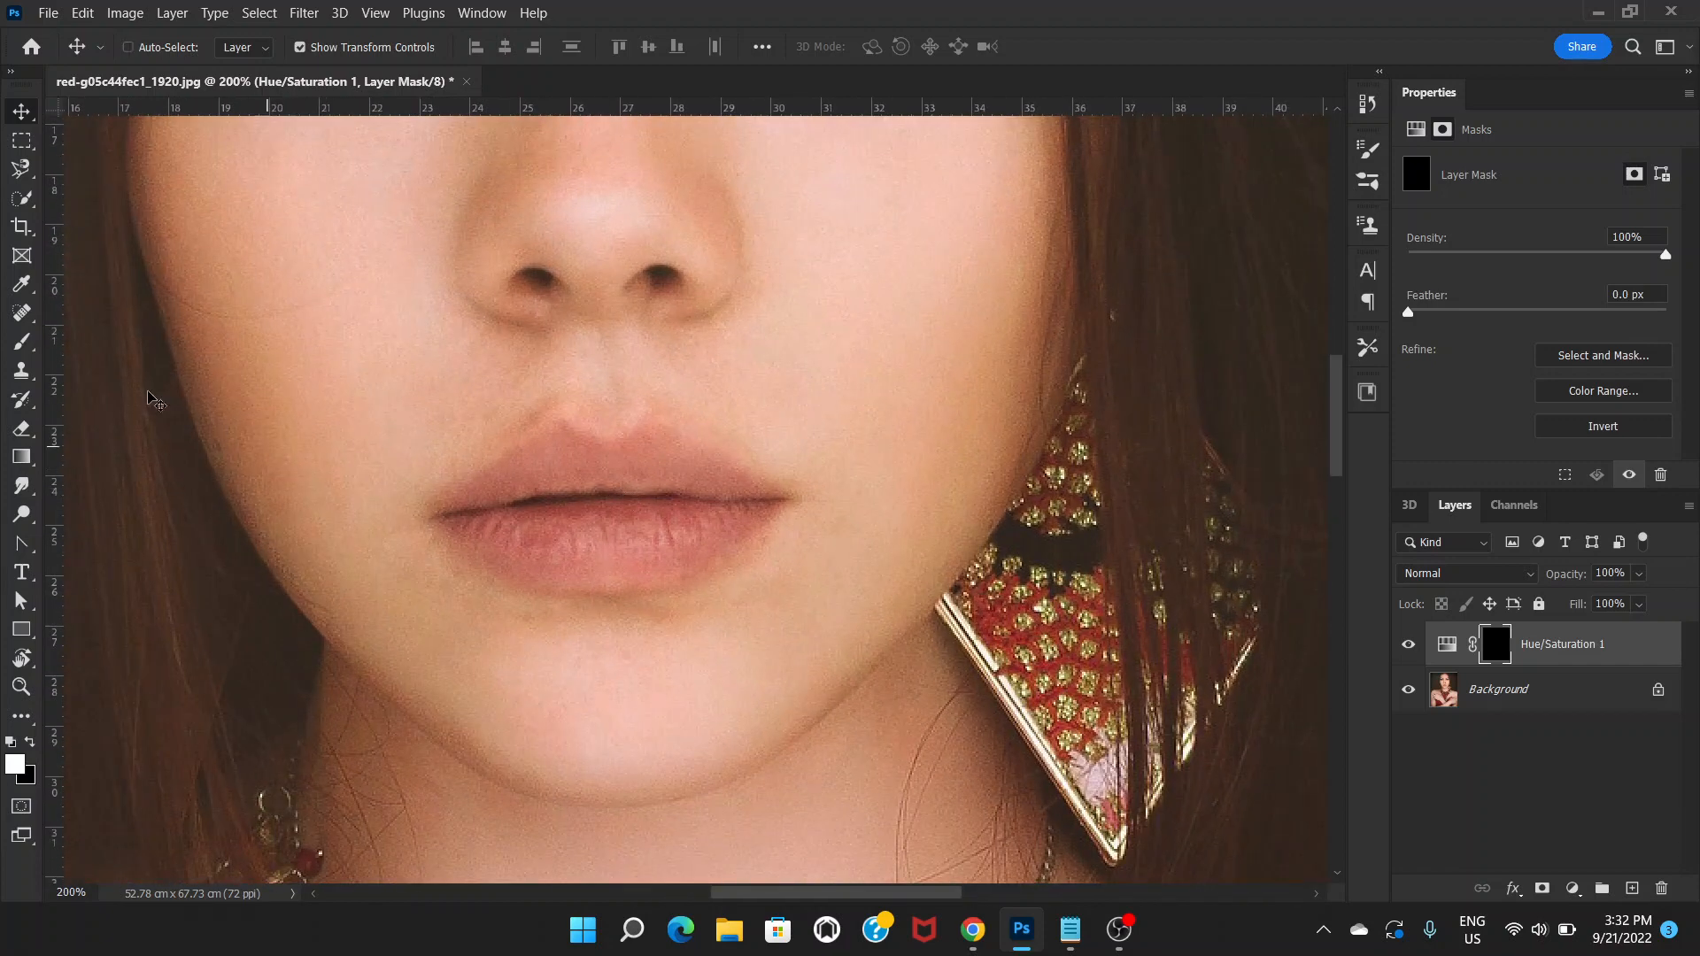
pyautogui.rightClick(21, 346)
pyautogui.click(98, 346)
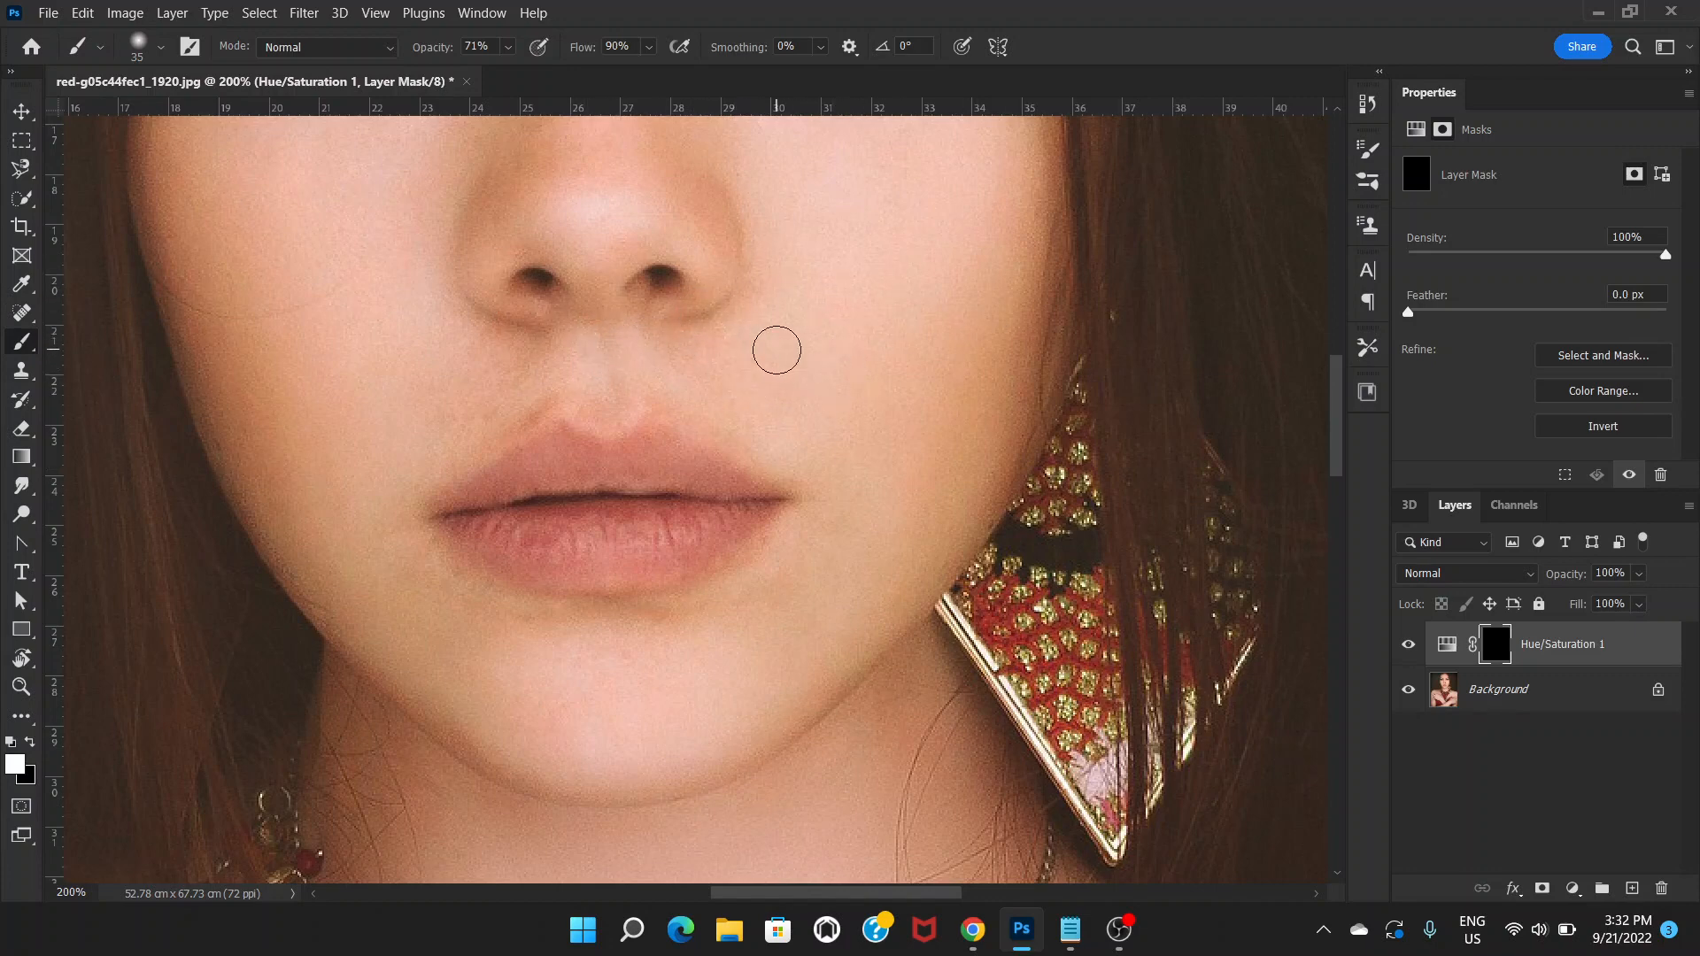
pyautogui.rightClick(757, 335)
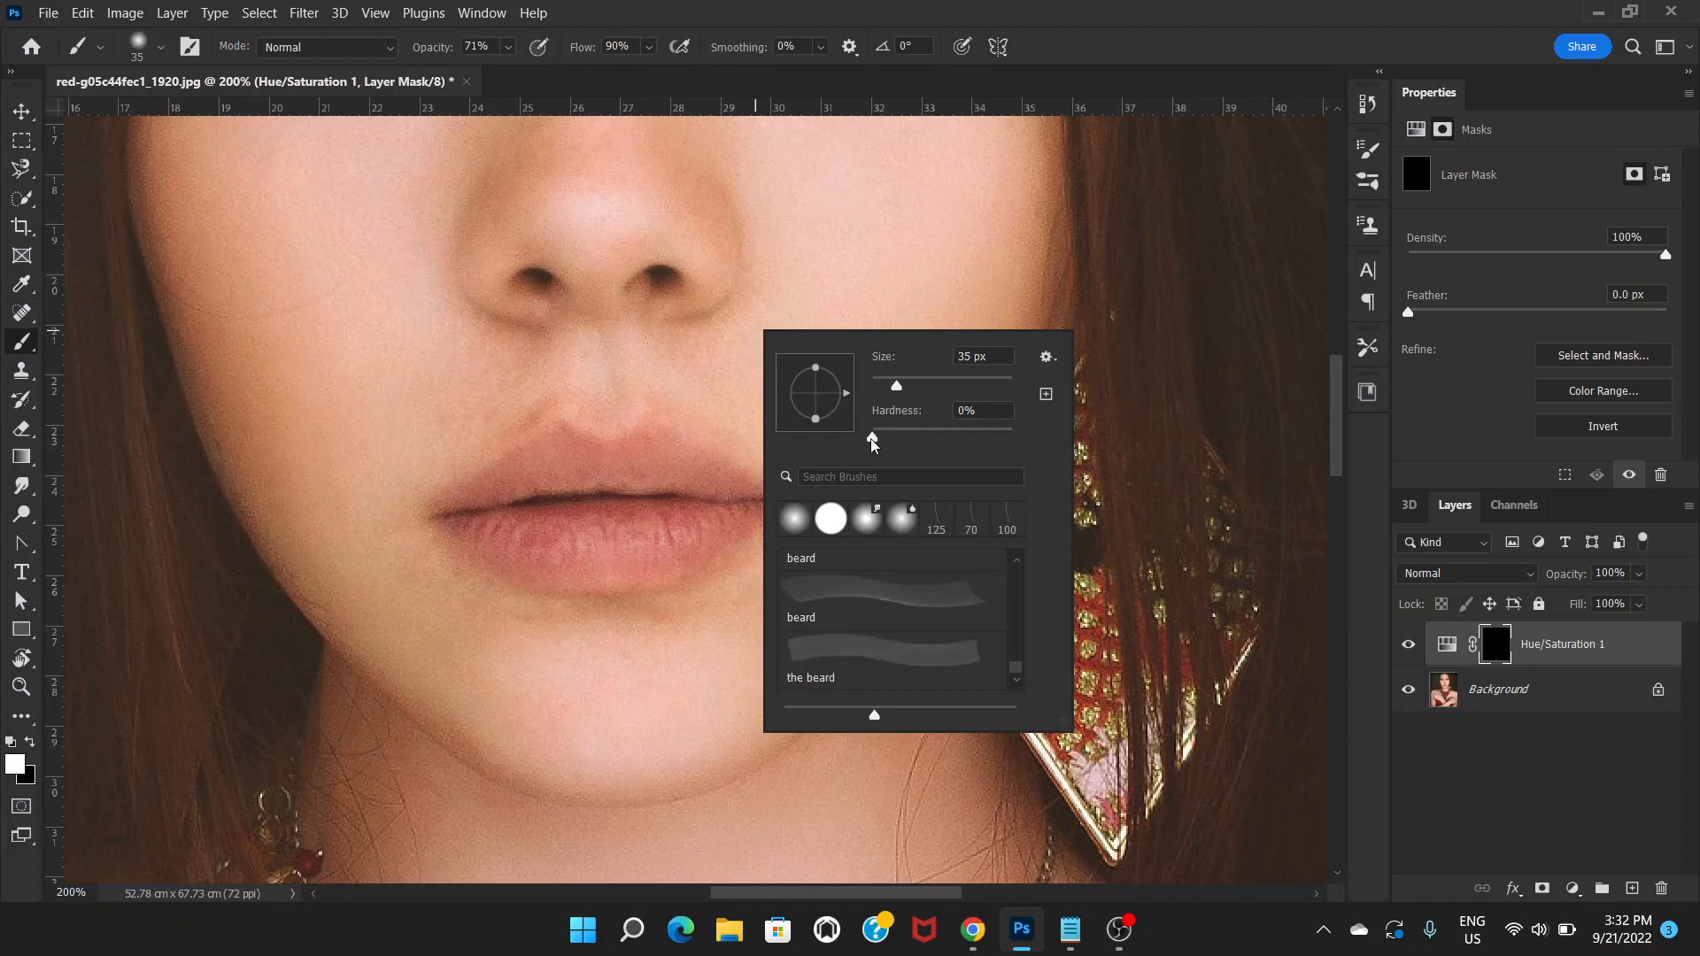
pyautogui.moveTo(872, 437)
pyautogui.mouseDown()
pyautogui.moveTo(954, 440)
pyautogui.moveTo(869, 444)
pyautogui.mouseUp()
pyautogui.click(509, 52)
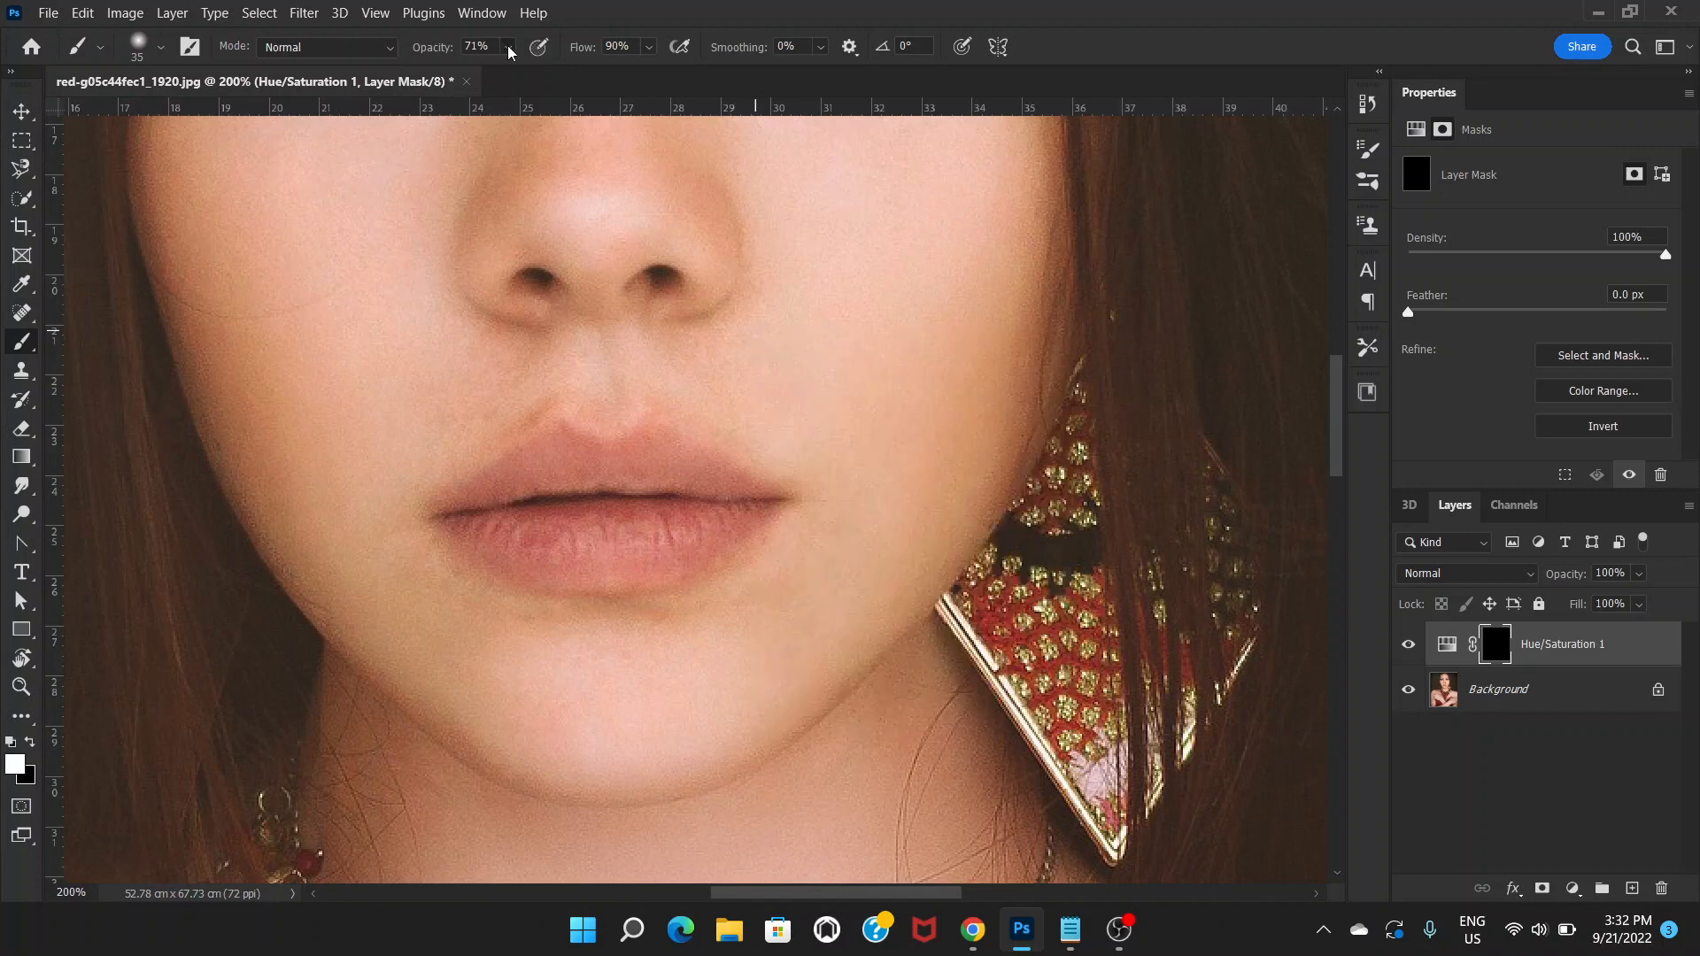
pyautogui.click(511, 53)
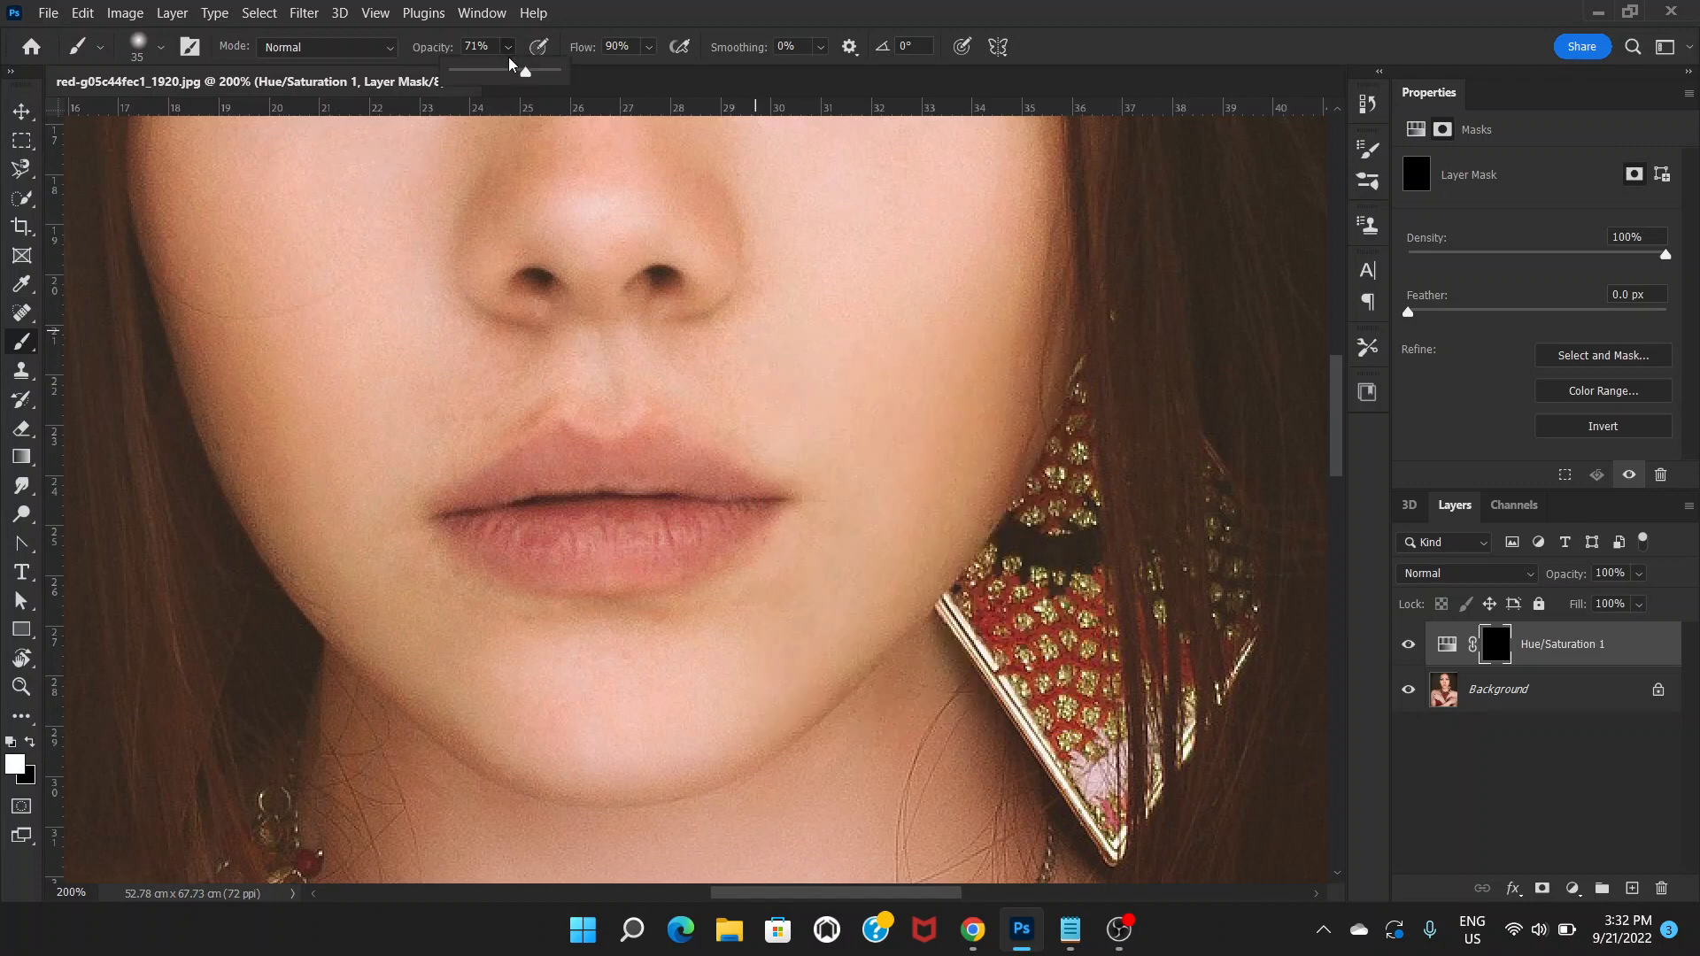
pyautogui.moveTo(525, 71); pyautogui.dragTo(509, 77)
pyautogui.click(509, 51)
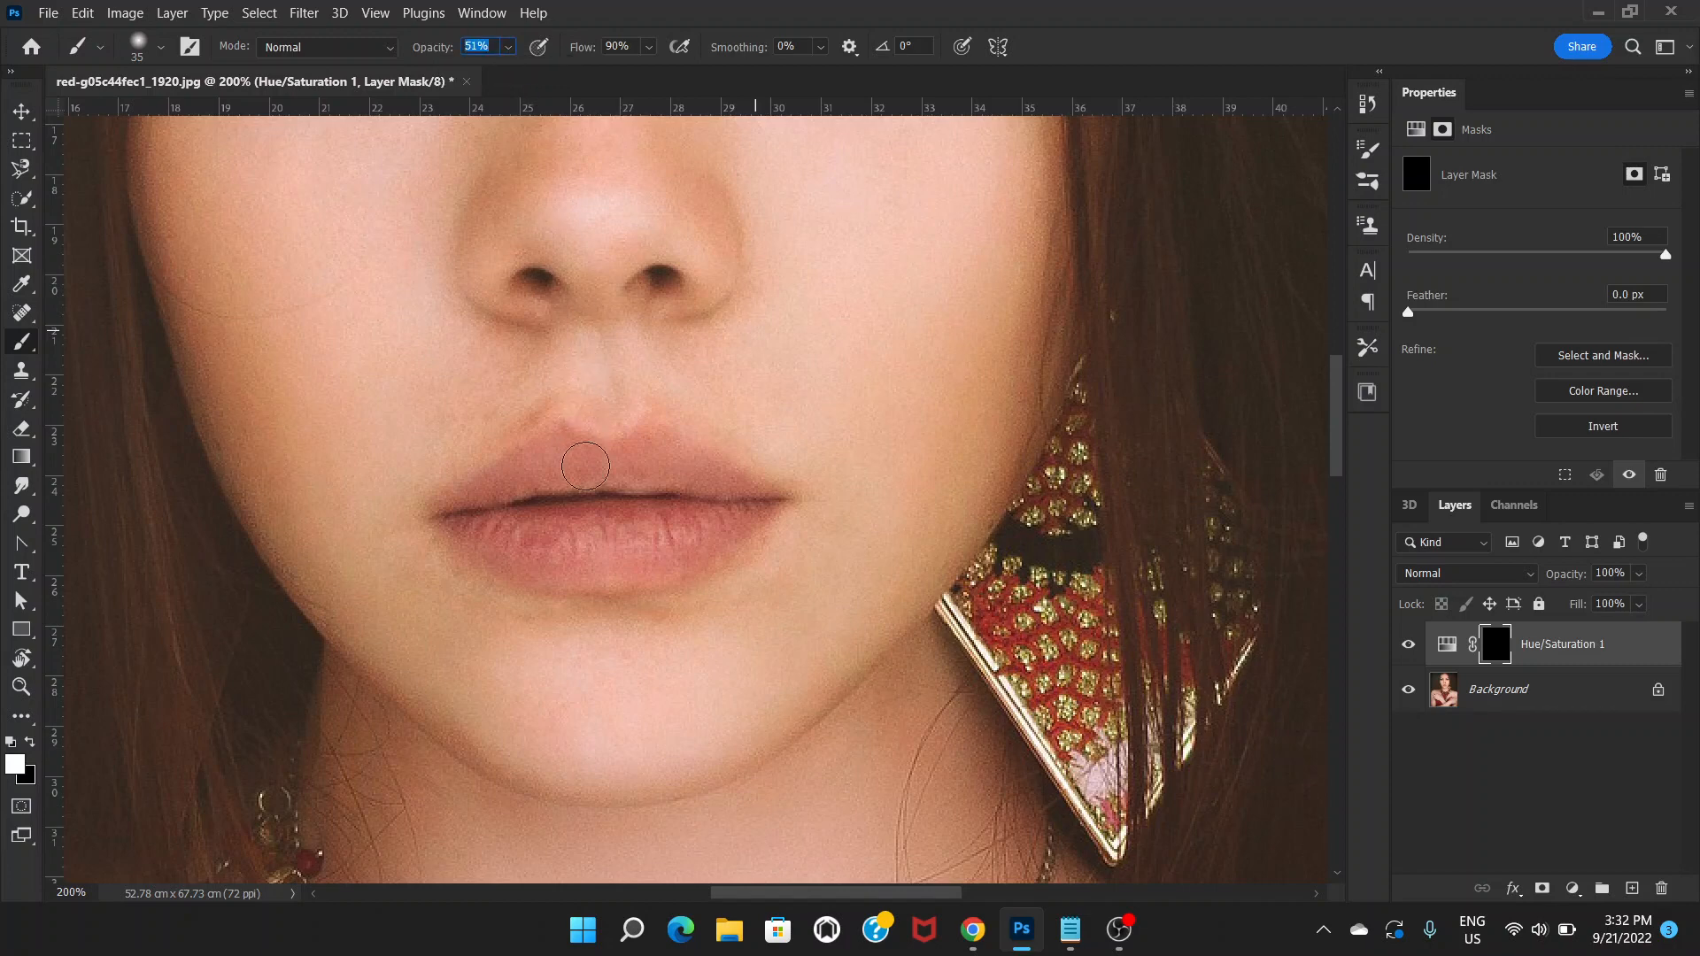
# Paint white over both lips on the layer mask, using smaller 20 to 25 px brush sizes along the edges and corners.
pyautogui.click(598, 503)
pyautogui.moveTo(646, 452)
pyautogui.mouseDown()
pyautogui.moveTo(621, 497)
pyautogui.moveTo(574, 504)
pyautogui.moveTo(631, 489)
pyautogui.moveTo(604, 533)
pyautogui.moveTo(570, 525)
pyautogui.moveTo(648, 496)
pyautogui.moveTo(571, 546)
pyautogui.moveTo(541, 501)
pyautogui.moveTo(626, 553)
pyautogui.moveTo(667, 508)
pyautogui.moveTo(589, 552)
pyautogui.moveTo(541, 532)
pyautogui.moveTo(709, 517)
pyautogui.moveTo(665, 551)
pyautogui.moveTo(563, 547)
pyautogui.moveTo(527, 515)
pyautogui.moveTo(612, 551)
pyautogui.moveTo(531, 525)
pyautogui.moveTo(564, 478)
pyautogui.moveTo(646, 455)
pyautogui.mouseUp()
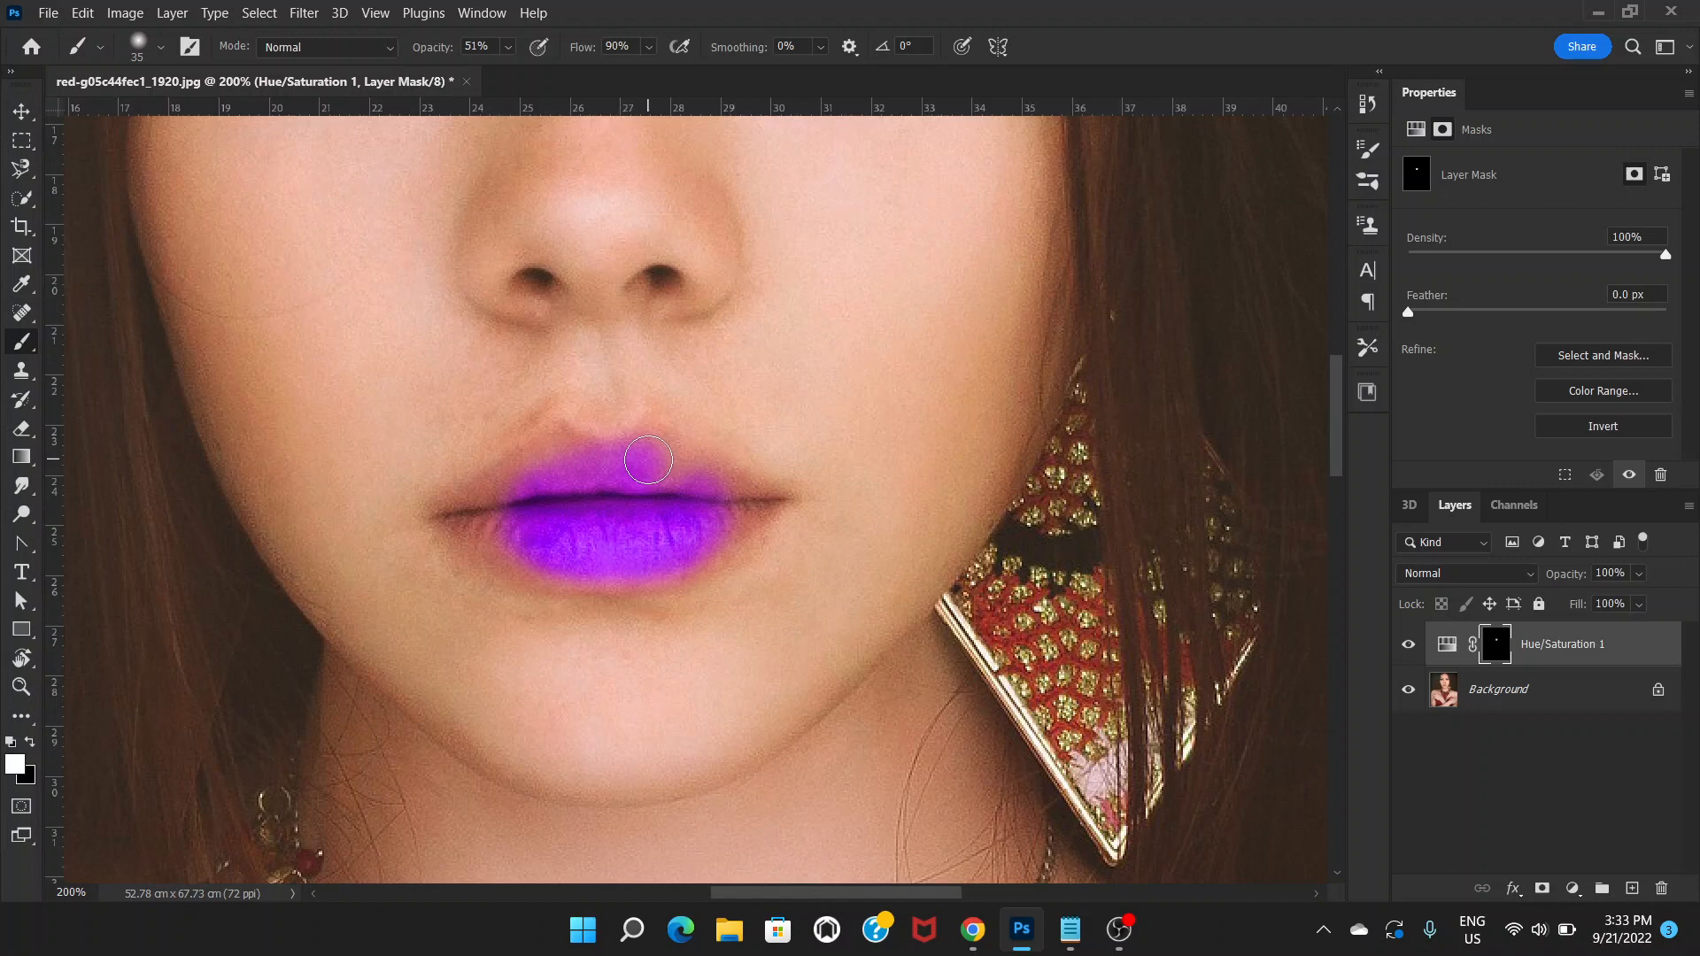
pyautogui.press('[')
pyautogui.press('[')
pyautogui.press(']')
pyautogui.press(']')
pyautogui.press(']')
pyautogui.press('[')
pyautogui.press('[')
pyautogui.press('[')
pyautogui.press('[')
pyautogui.press(']')
pyautogui.moveTo(561, 433); pyautogui.dragTo(468, 496)
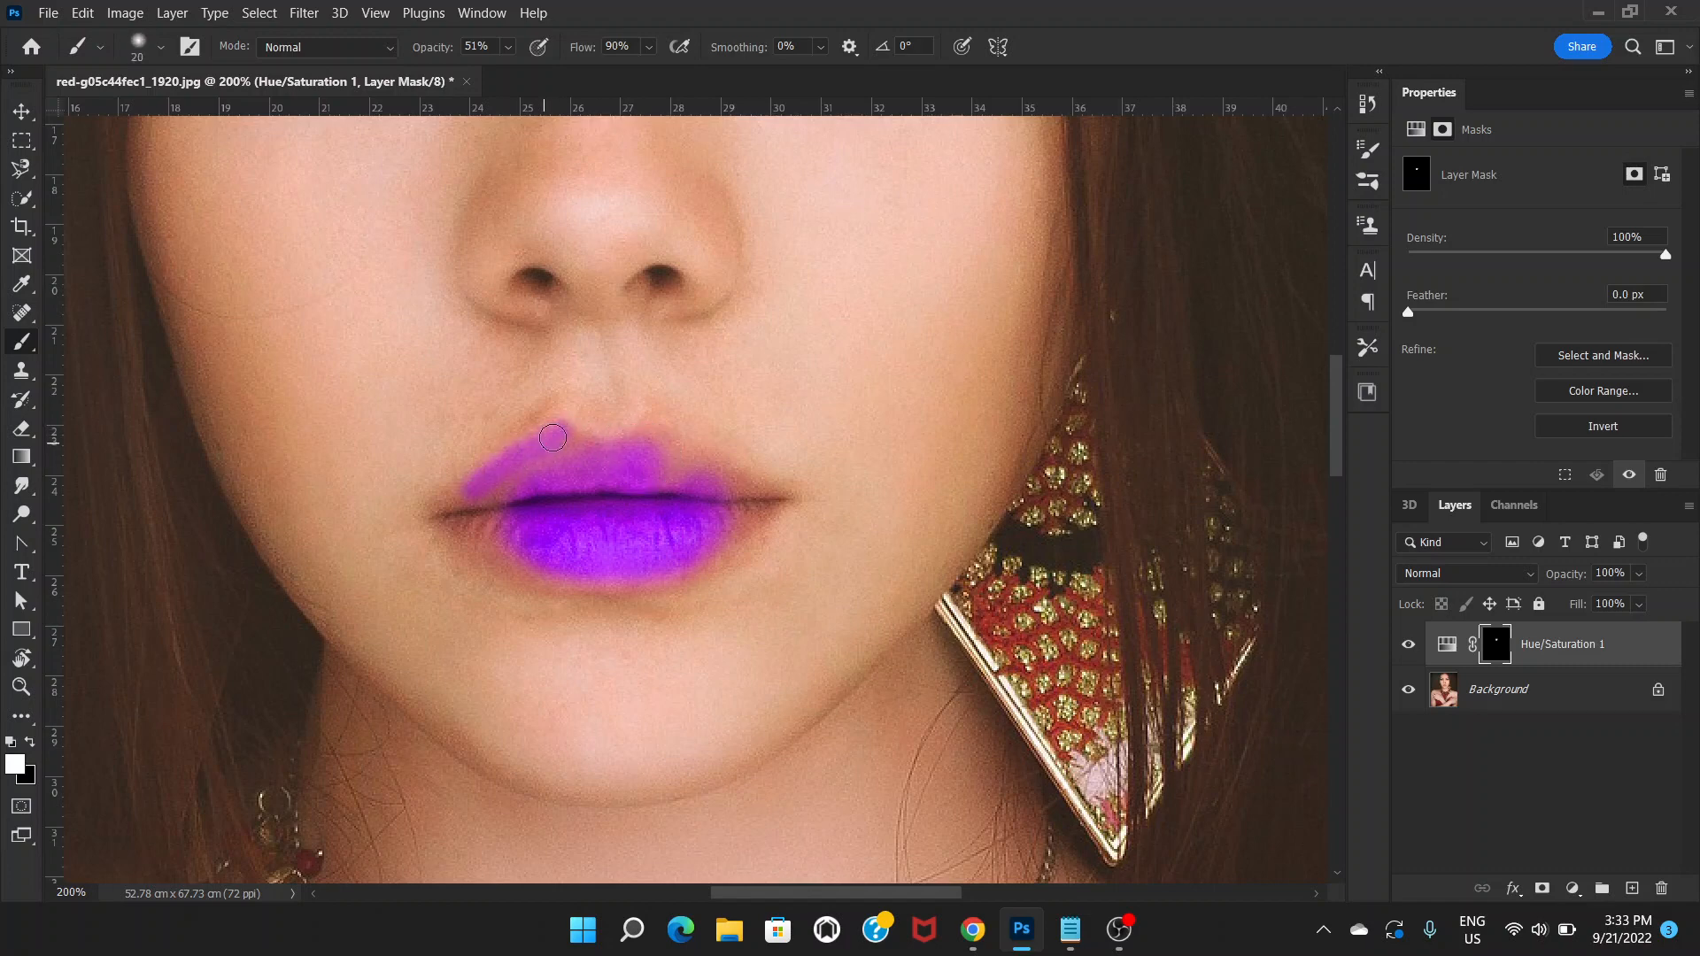
pyautogui.moveTo(553, 437)
pyautogui.mouseDown()
pyautogui.moveTo(633, 449)
pyautogui.moveTo(564, 443)
pyautogui.moveTo(650, 432)
pyautogui.moveTo(700, 477)
pyautogui.moveTo(668, 455)
pyautogui.moveTo(678, 467)
pyautogui.moveTo(768, 501)
pyautogui.moveTo(662, 567)
pyautogui.moveTo(570, 580)
pyautogui.moveTo(491, 550)
pyautogui.moveTo(446, 504)
pyautogui.moveTo(524, 495)
pyautogui.moveTo(494, 515)
pyautogui.moveTo(564, 446)
pyautogui.moveTo(611, 478)
pyautogui.moveTo(545, 467)
pyautogui.moveTo(464, 495)
pyautogui.moveTo(528, 460)
pyautogui.moveTo(513, 488)
pyautogui.moveTo(647, 498)
pyautogui.moveTo(655, 483)
pyautogui.moveTo(510, 491)
pyautogui.moveTo(711, 499)
pyautogui.moveTo(564, 530)
pyautogui.moveTo(713, 522)
pyautogui.moveTo(593, 544)
pyautogui.moveTo(504, 502)
pyautogui.moveTo(593, 544)
pyautogui.moveTo(486, 521)
pyautogui.moveTo(641, 506)
pyautogui.moveTo(576, 490)
pyautogui.moveTo(735, 505)
pyautogui.moveTo(535, 503)
pyautogui.moveTo(730, 494)
pyautogui.moveTo(684, 463)
pyautogui.moveTo(768, 503)
pyautogui.moveTo(697, 491)
pyautogui.moveTo(726, 501)
pyautogui.moveTo(661, 551)
pyautogui.moveTo(588, 571)
pyautogui.moveTo(454, 509)
pyautogui.moveTo(510, 485)
pyautogui.moveTo(448, 508)
pyautogui.moveTo(515, 553)
pyautogui.moveTo(588, 569)
pyautogui.moveTo(689, 552)
pyautogui.moveTo(764, 502)
pyautogui.moveTo(655, 456)
pyautogui.moveTo(651, 425)
pyautogui.moveTo(765, 508)
pyautogui.mouseUp()
pyautogui.press(']')
pyautogui.moveTo(504, 483)
pyautogui.mouseDown()
pyautogui.moveTo(609, 537)
pyautogui.moveTo(770, 503)
pyautogui.moveTo(658, 557)
pyautogui.moveTo(565, 560)
pyautogui.moveTo(511, 505)
pyautogui.moveTo(708, 502)
pyautogui.mouseUp()
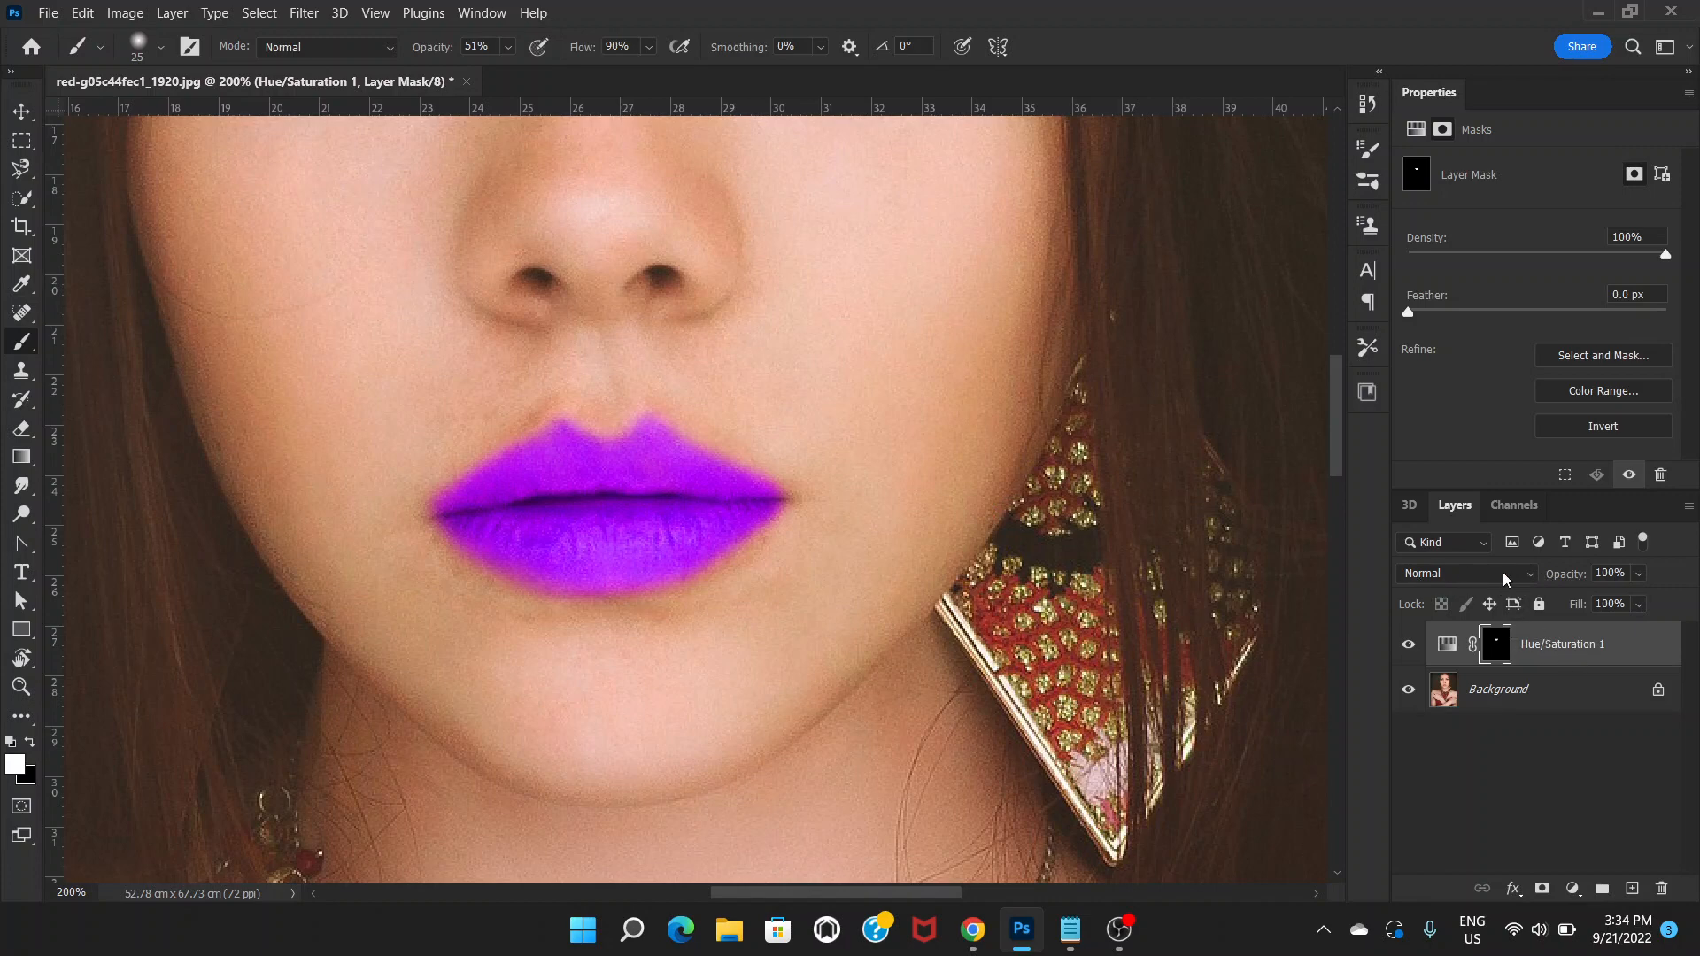
# Set the Hue/Saturation layer's blend mode to Multiply.
pyautogui.click(1528, 579)
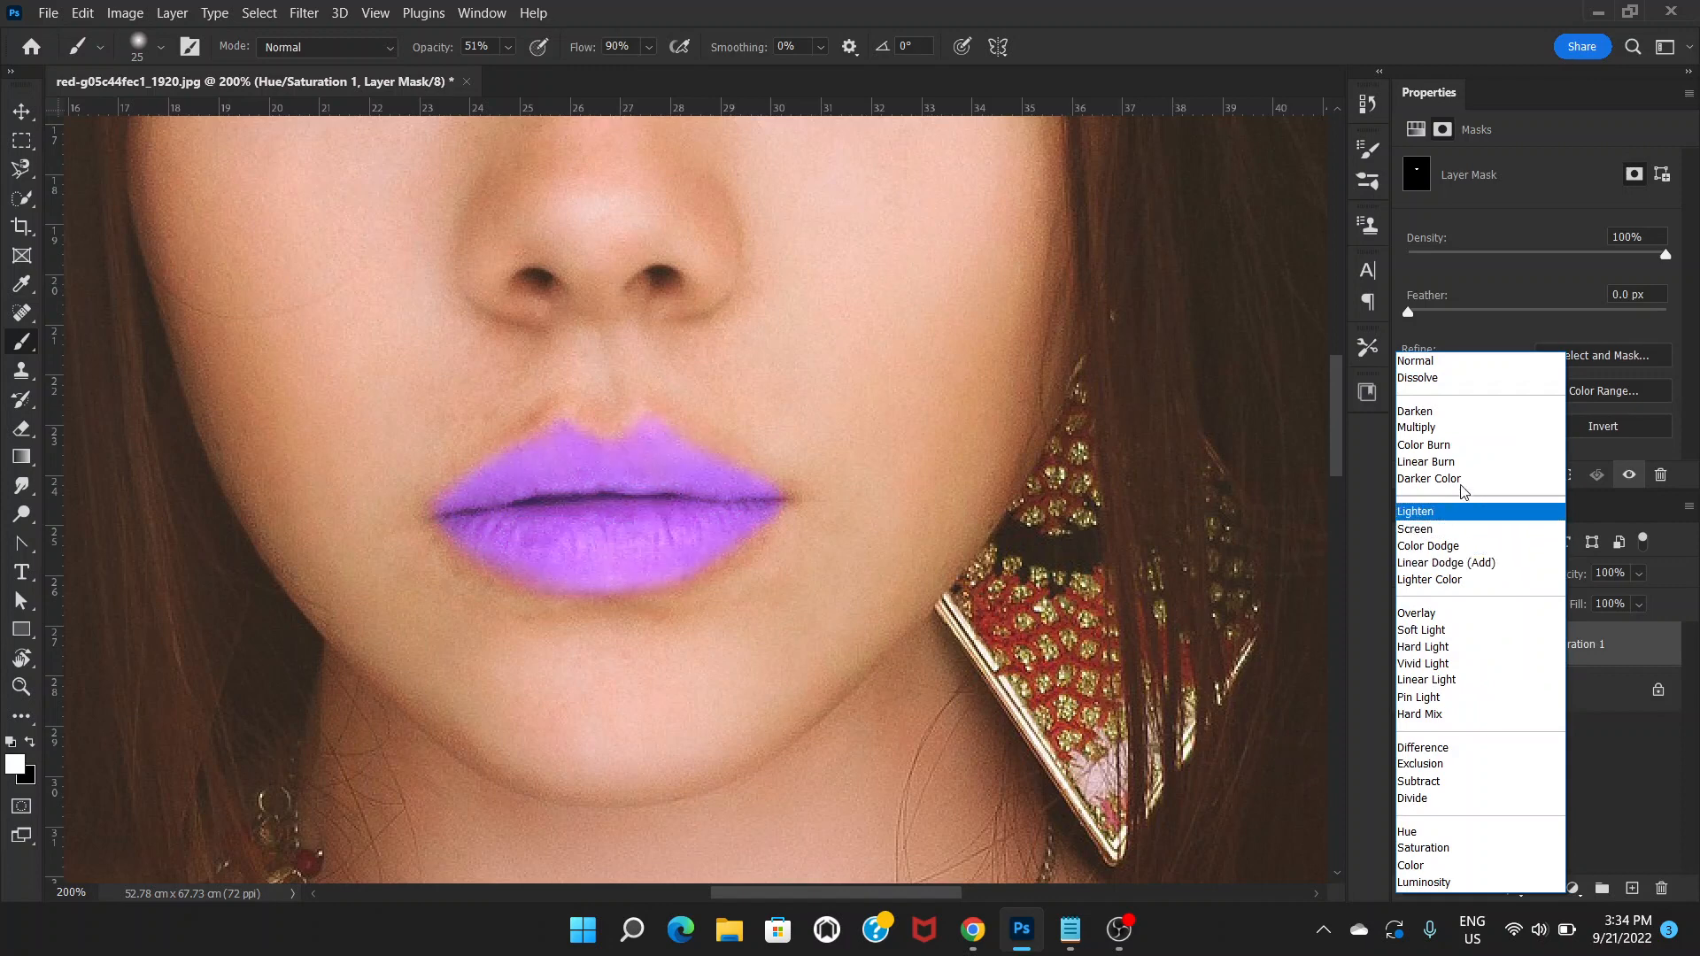
pyautogui.click(1435, 431)
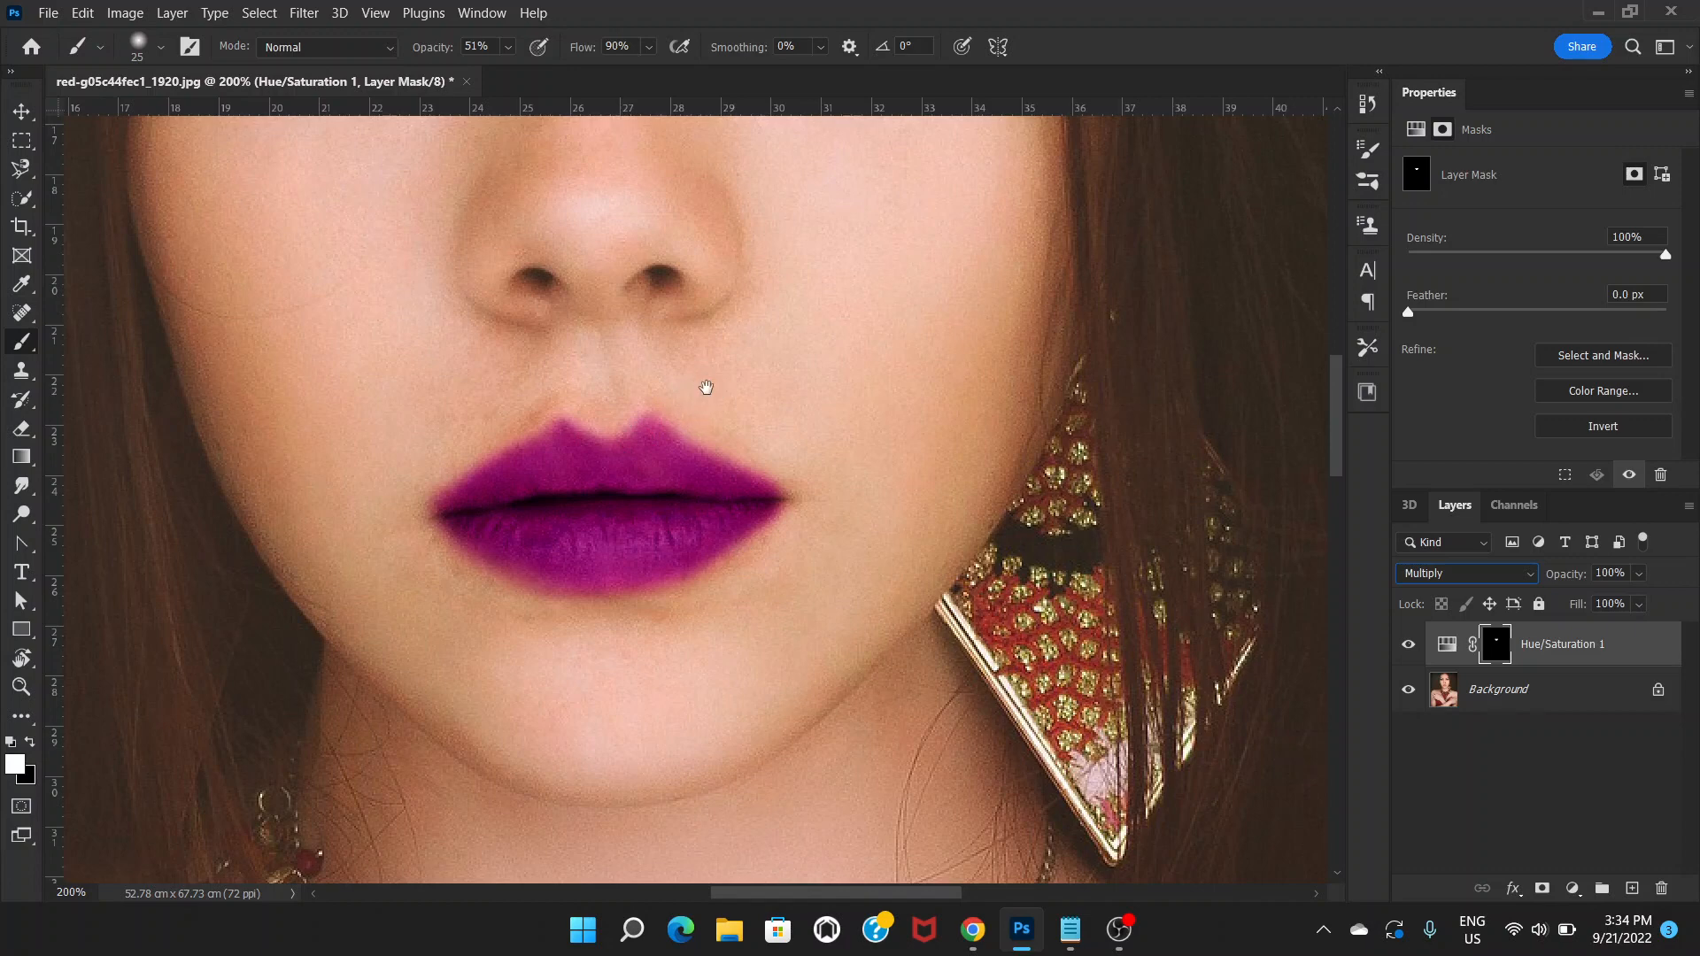
pyautogui.moveTo(706, 383); pyautogui.dragTo(732, 596)
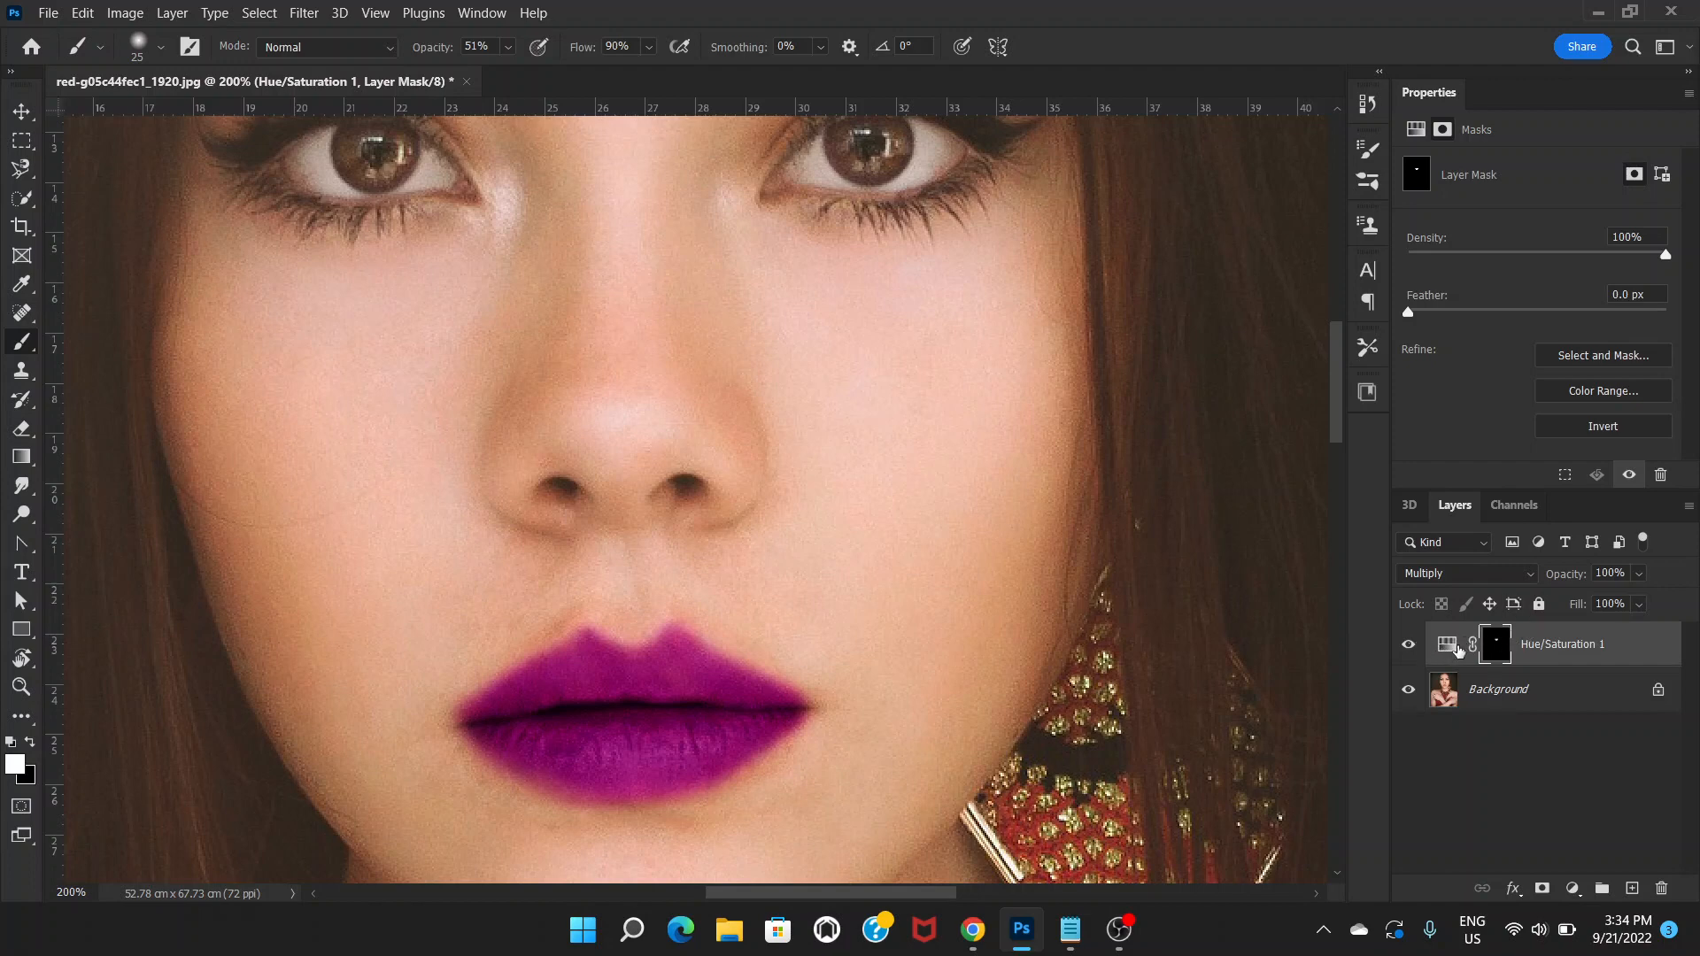
# Readjust the lip colour in the Hue/Saturation layer to hue -117 and lightness +35, keeping saturation at +87.
pyautogui.click(1447, 649)
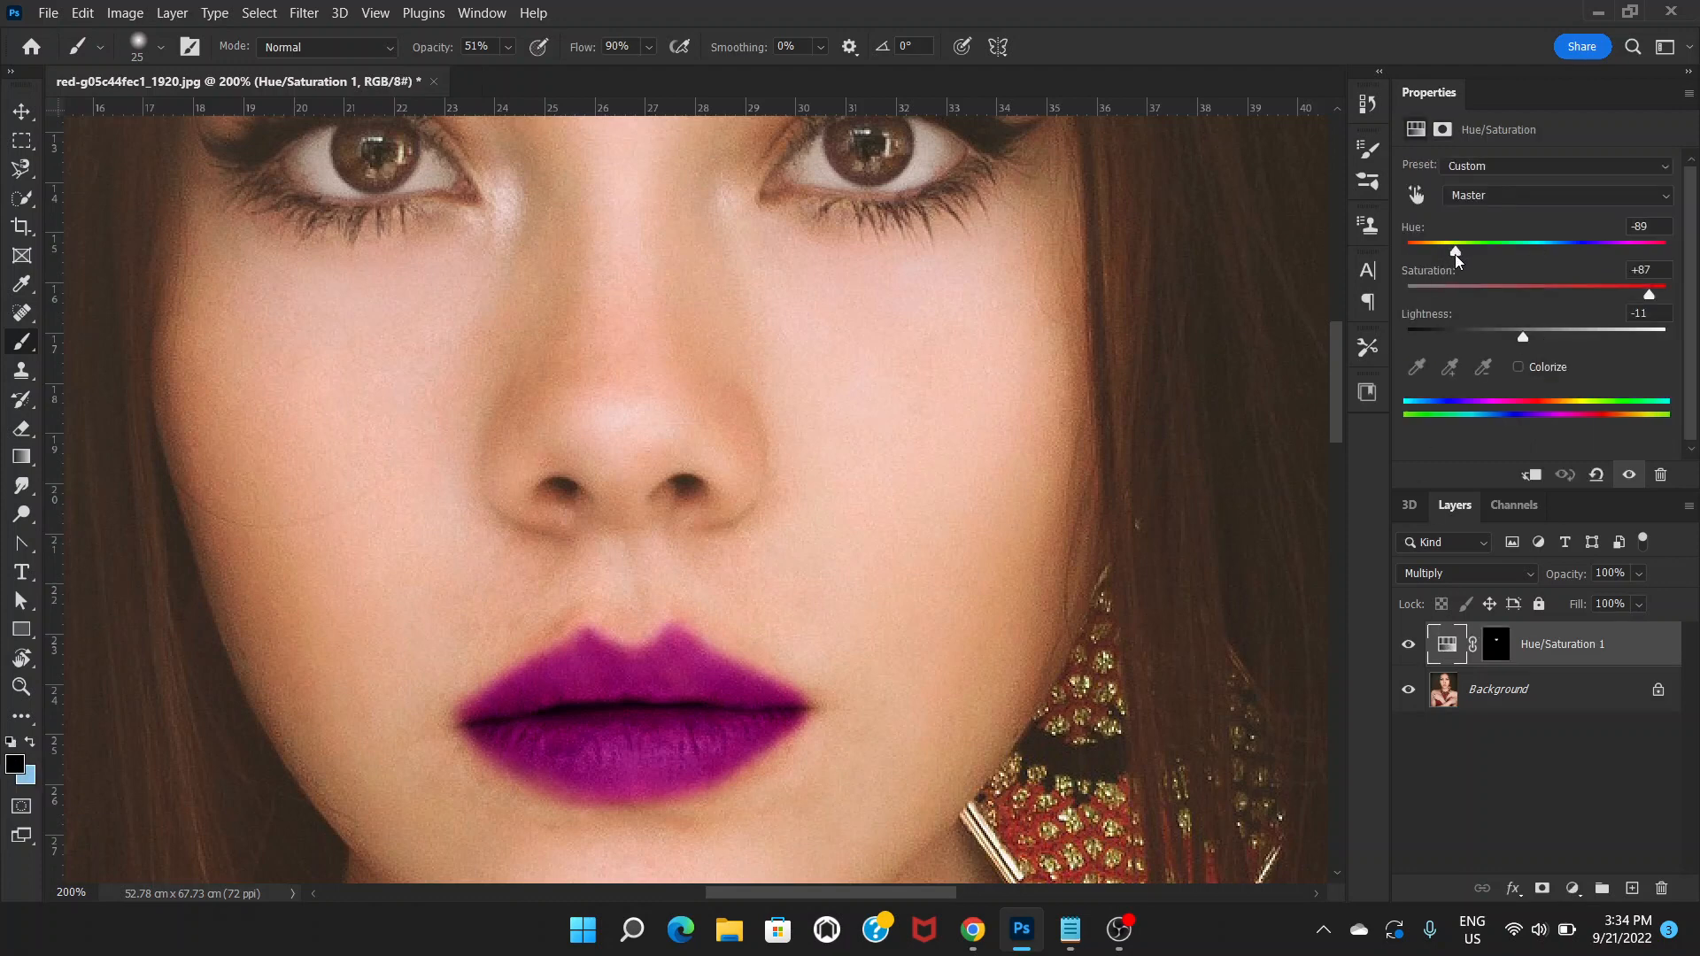
pyautogui.moveTo(1456, 257)
pyautogui.mouseDown()
pyautogui.moveTo(1656, 255)
pyautogui.moveTo(1449, 278)
pyautogui.mouseUp()
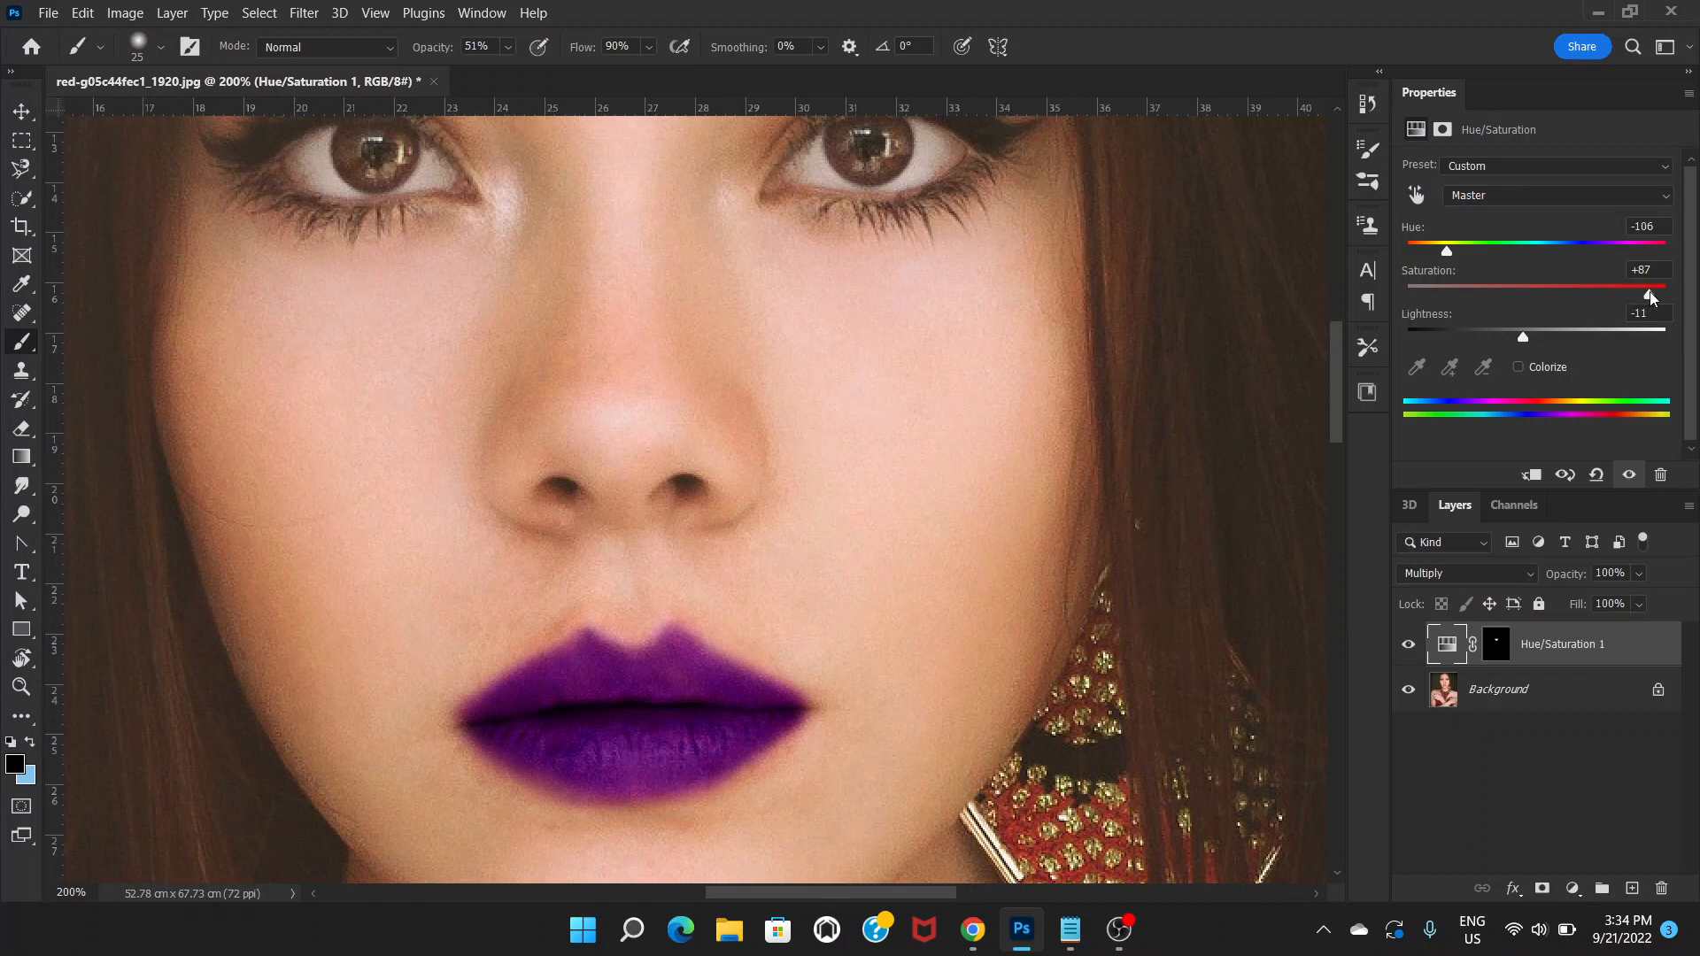
pyautogui.moveTo(1647, 297)
pyautogui.mouseDown()
pyautogui.moveTo(1443, 303)
pyautogui.moveTo(1641, 297)
pyautogui.mouseUp()
pyautogui.moveTo(1645, 296); pyautogui.dragTo(1653, 296)
pyautogui.moveTo(1519, 340); pyautogui.dragTo(1581, 336)
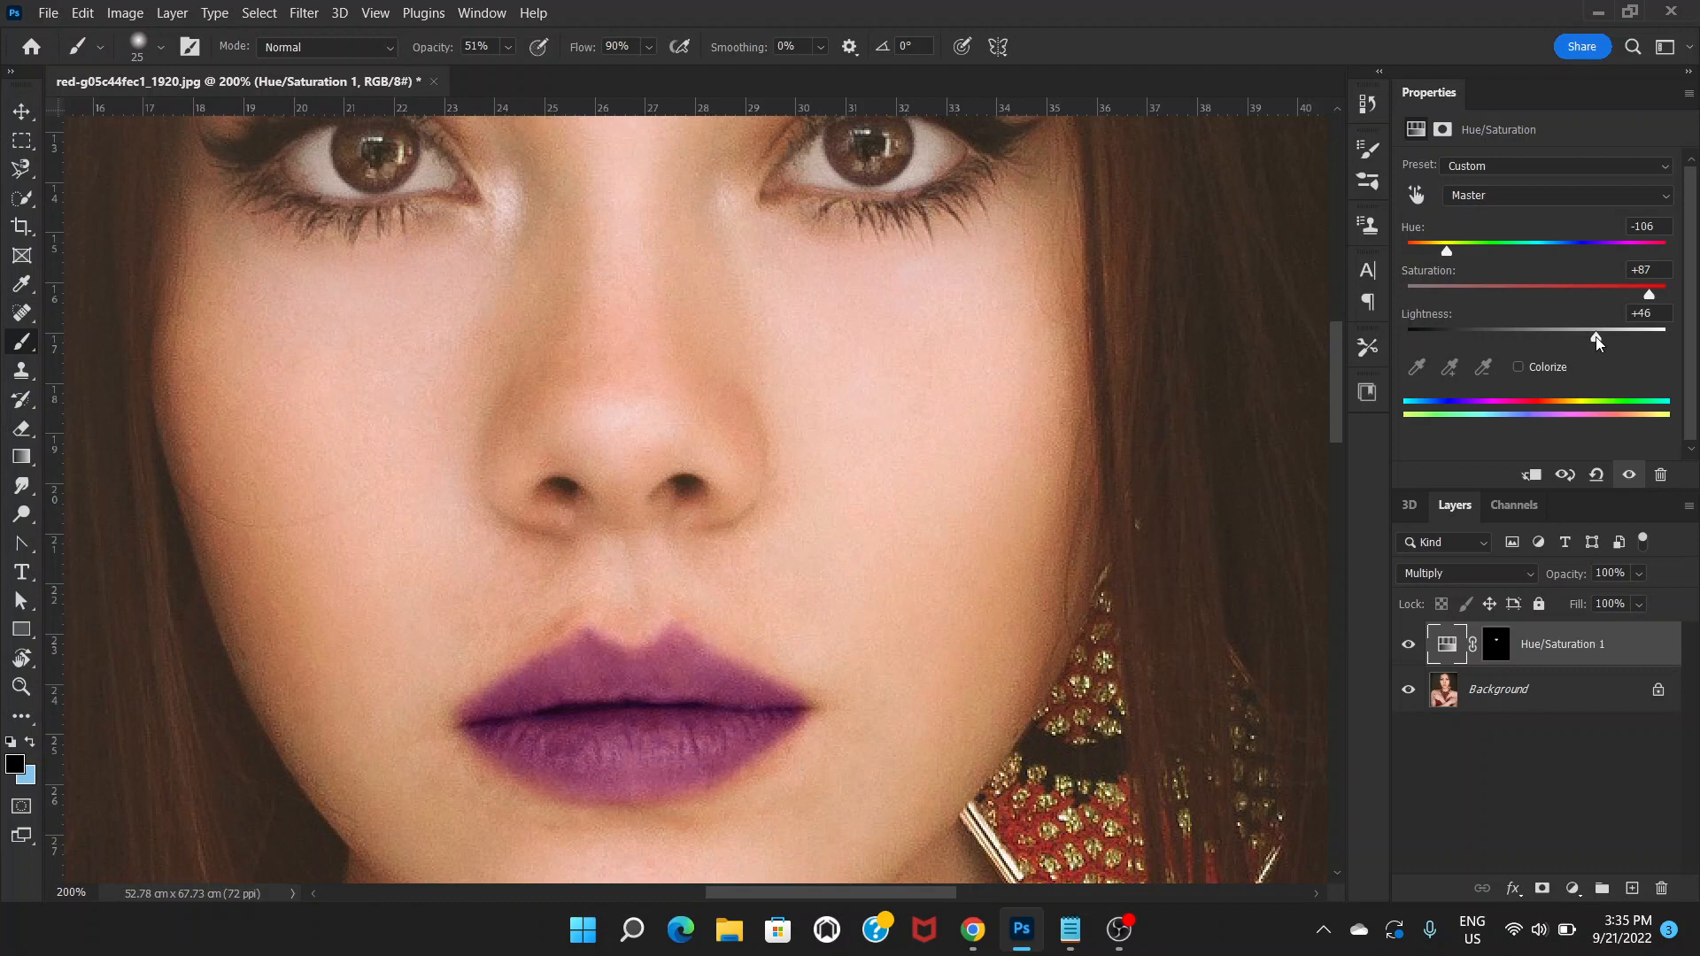
pyautogui.moveTo(1599, 344); pyautogui.dragTo(1607, 344)
pyautogui.moveTo(1606, 344); pyautogui.dragTo(1617, 343)
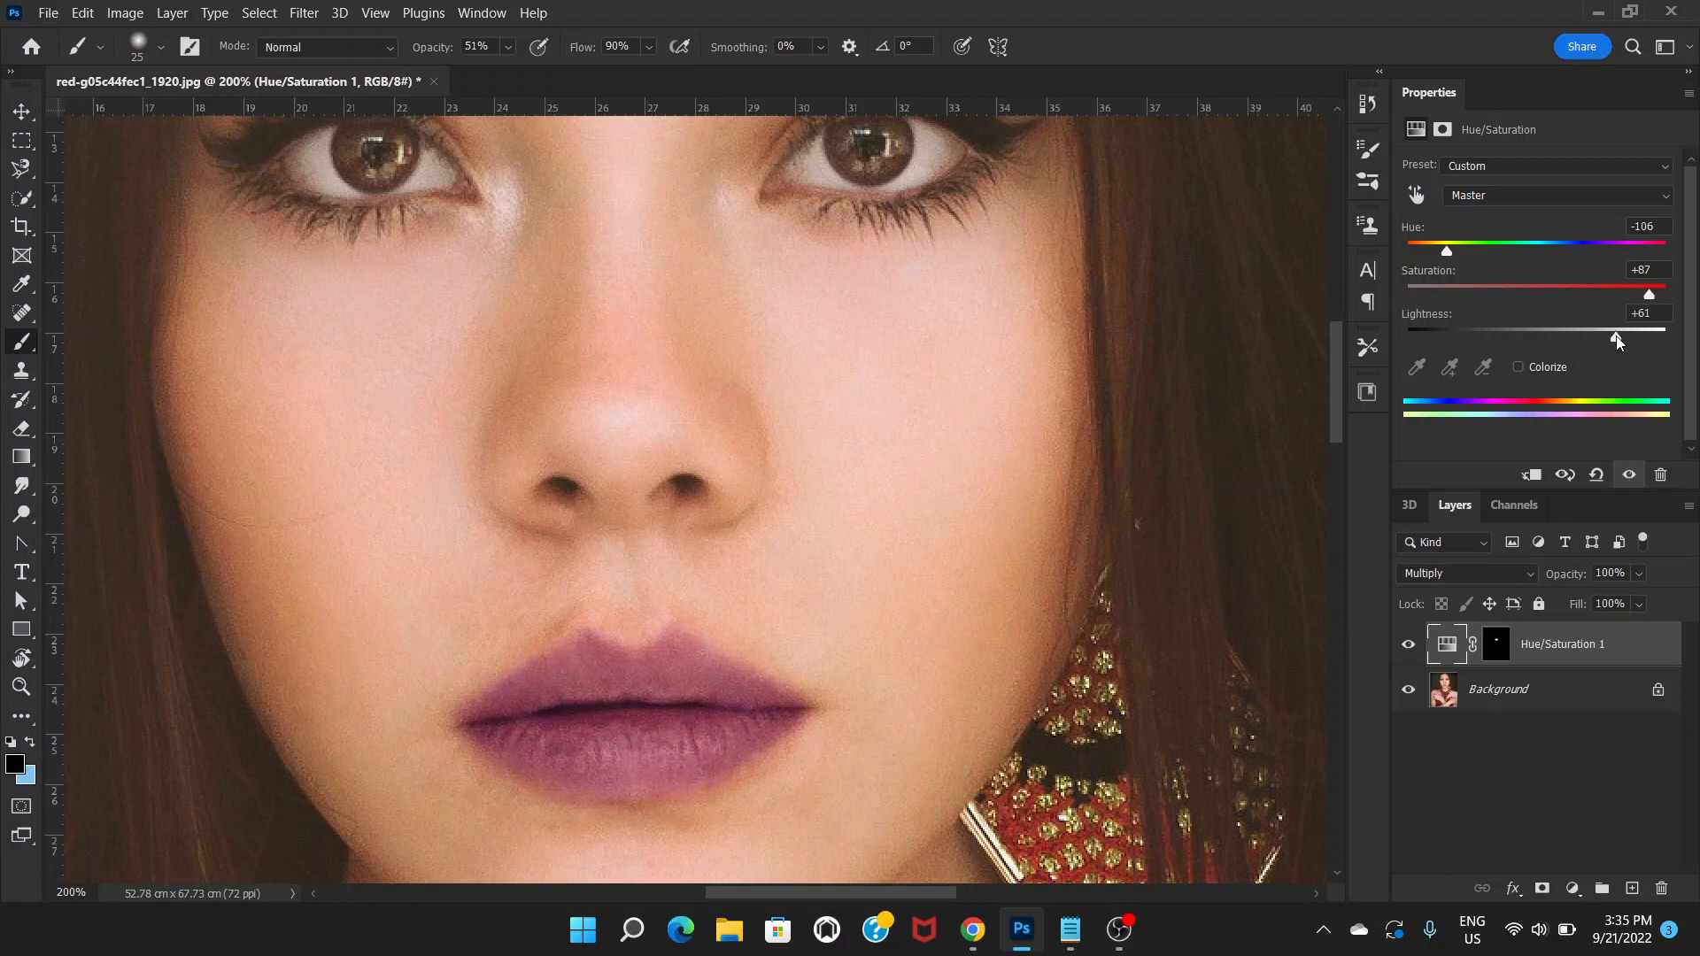
pyautogui.moveTo(1459, 251)
pyautogui.mouseDown()
pyautogui.moveTo(1538, 253)
pyautogui.moveTo(1462, 255)
pyautogui.moveTo(1491, 255)
pyautogui.mouseUp()
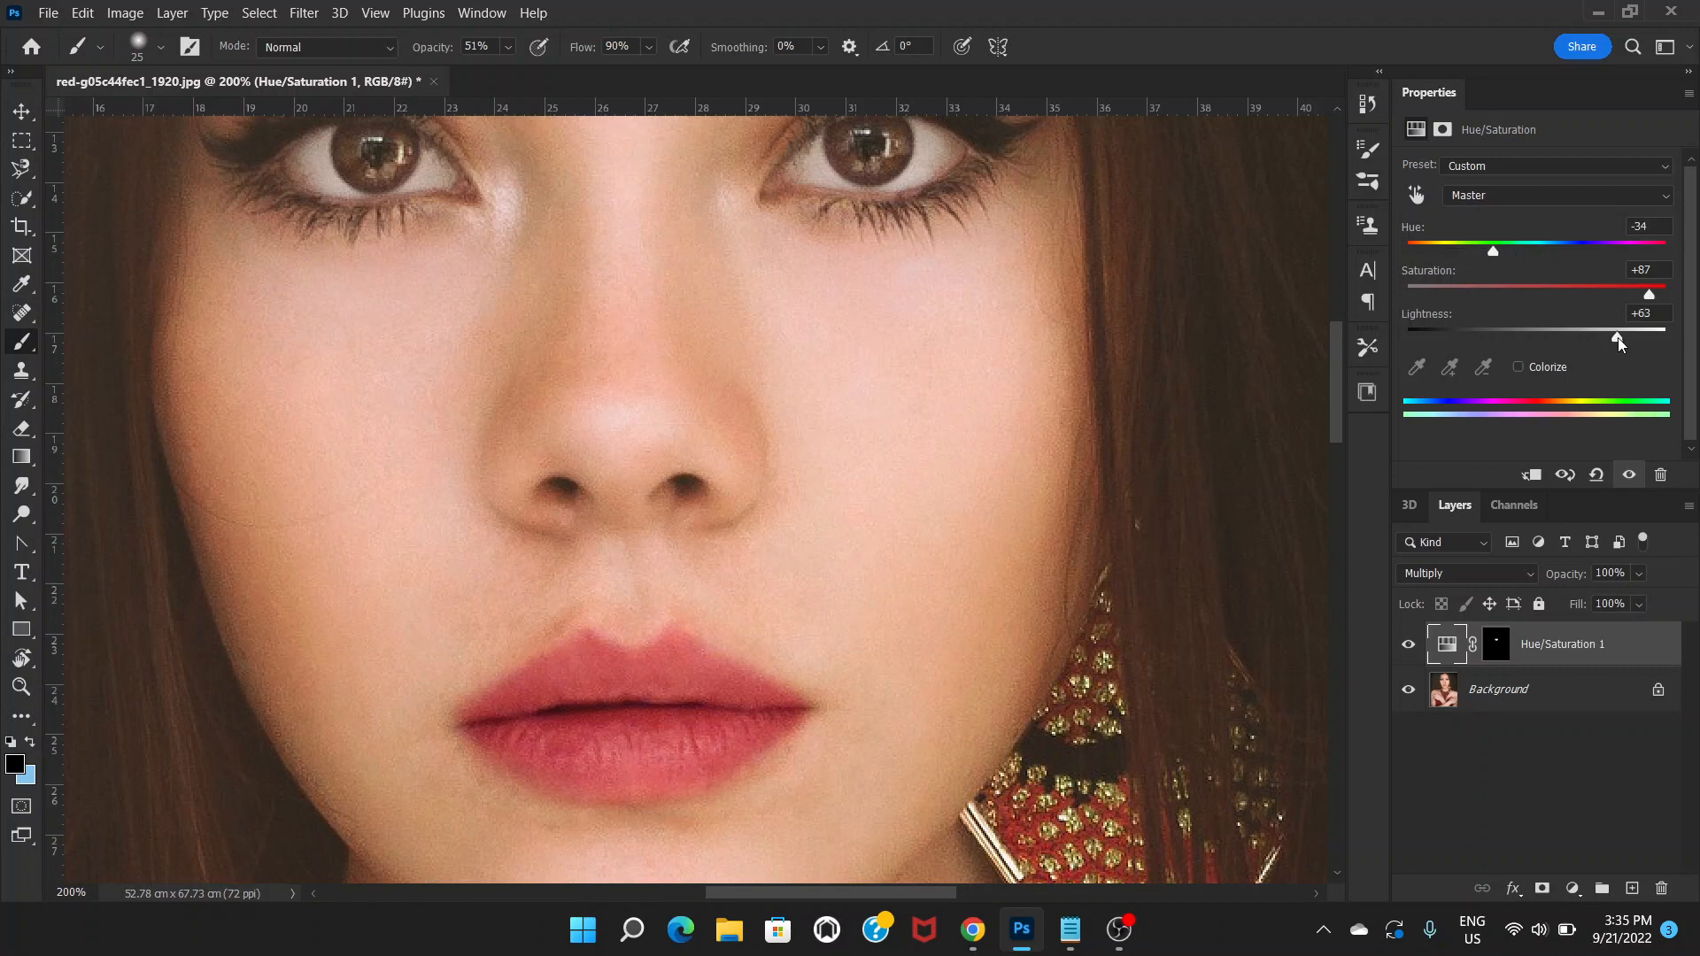
pyautogui.moveTo(1618, 337); pyautogui.dragTo(1582, 337)
pyautogui.moveTo(1493, 251); pyautogui.dragTo(1441, 251)
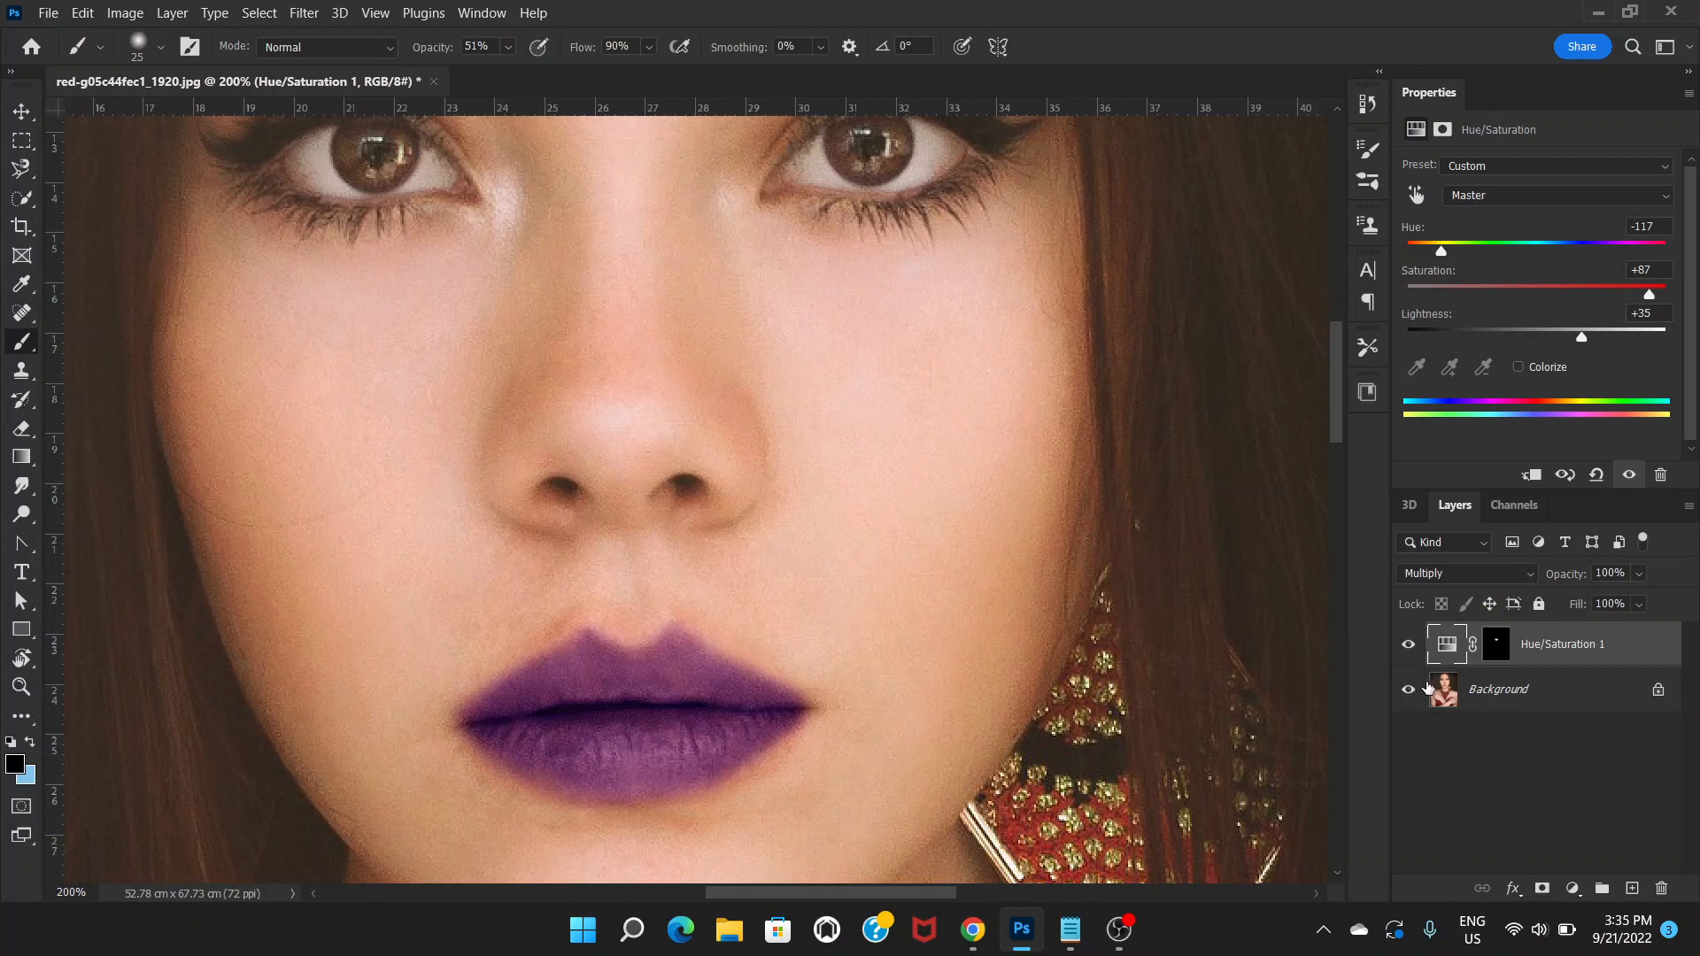
# Toggle the Hue/Saturation layer's visibility repeatedly to compare the lips before and after the colour change.
pyautogui.click(1409, 645)
pyautogui.click(1410, 647)
pyautogui.click(1409, 646)
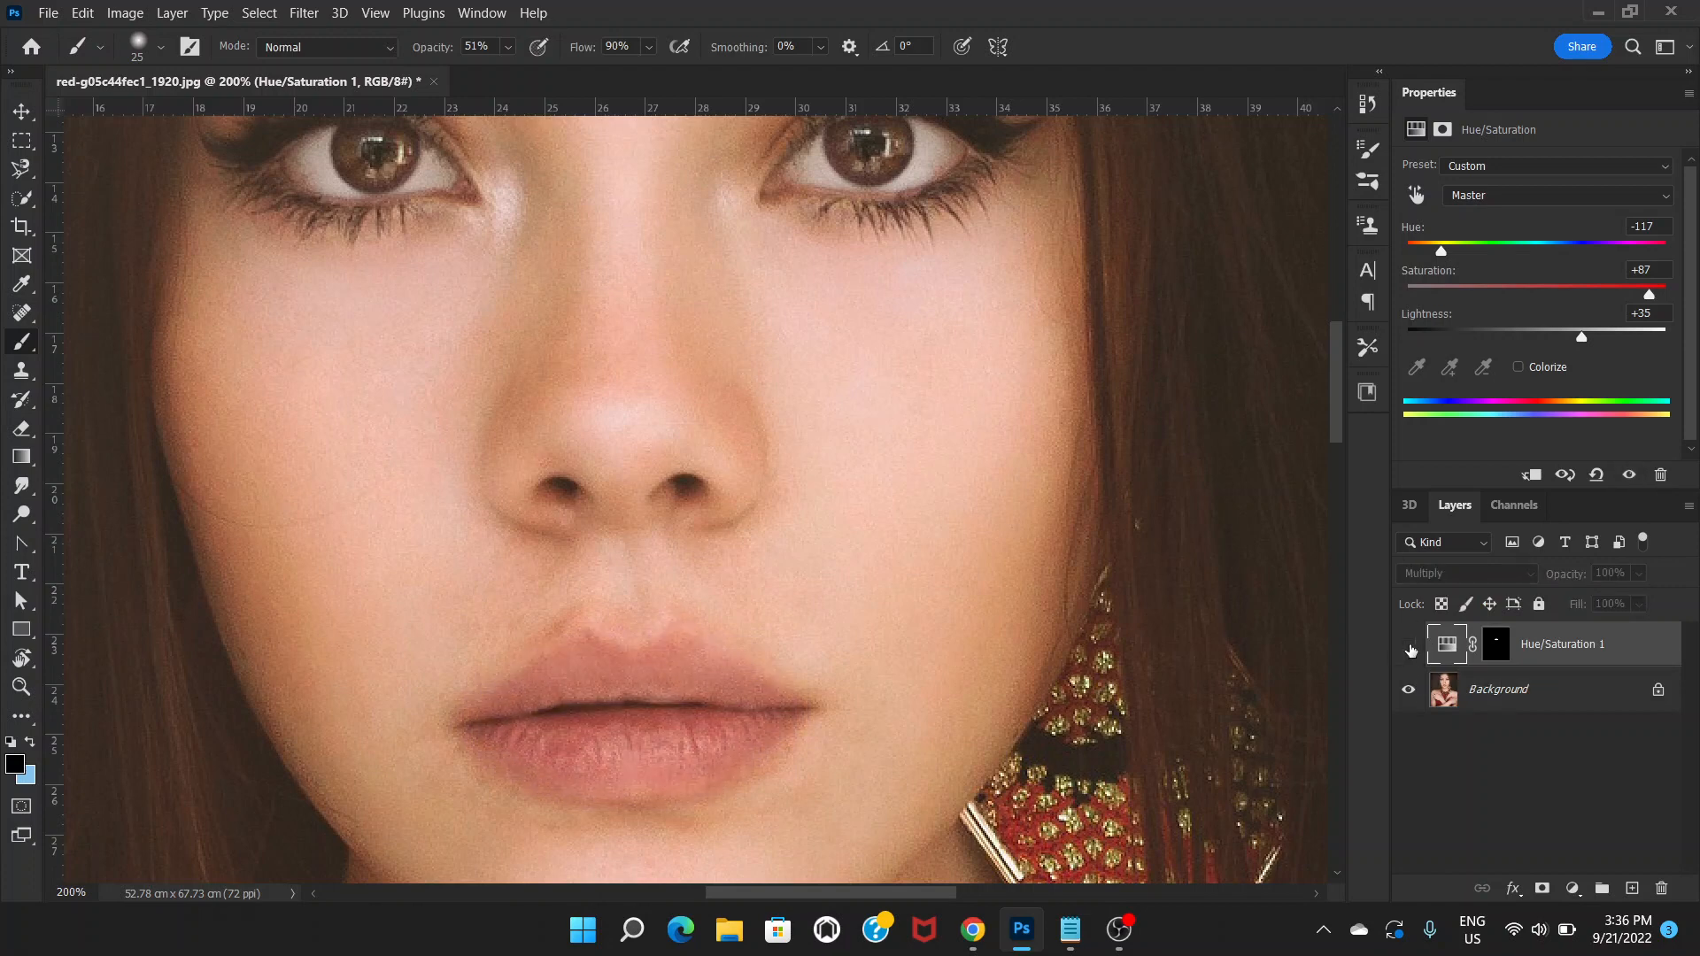
pyautogui.click(1409, 647)
pyautogui.click(1409, 648)
pyautogui.click(1410, 649)
pyautogui.click(1410, 649)
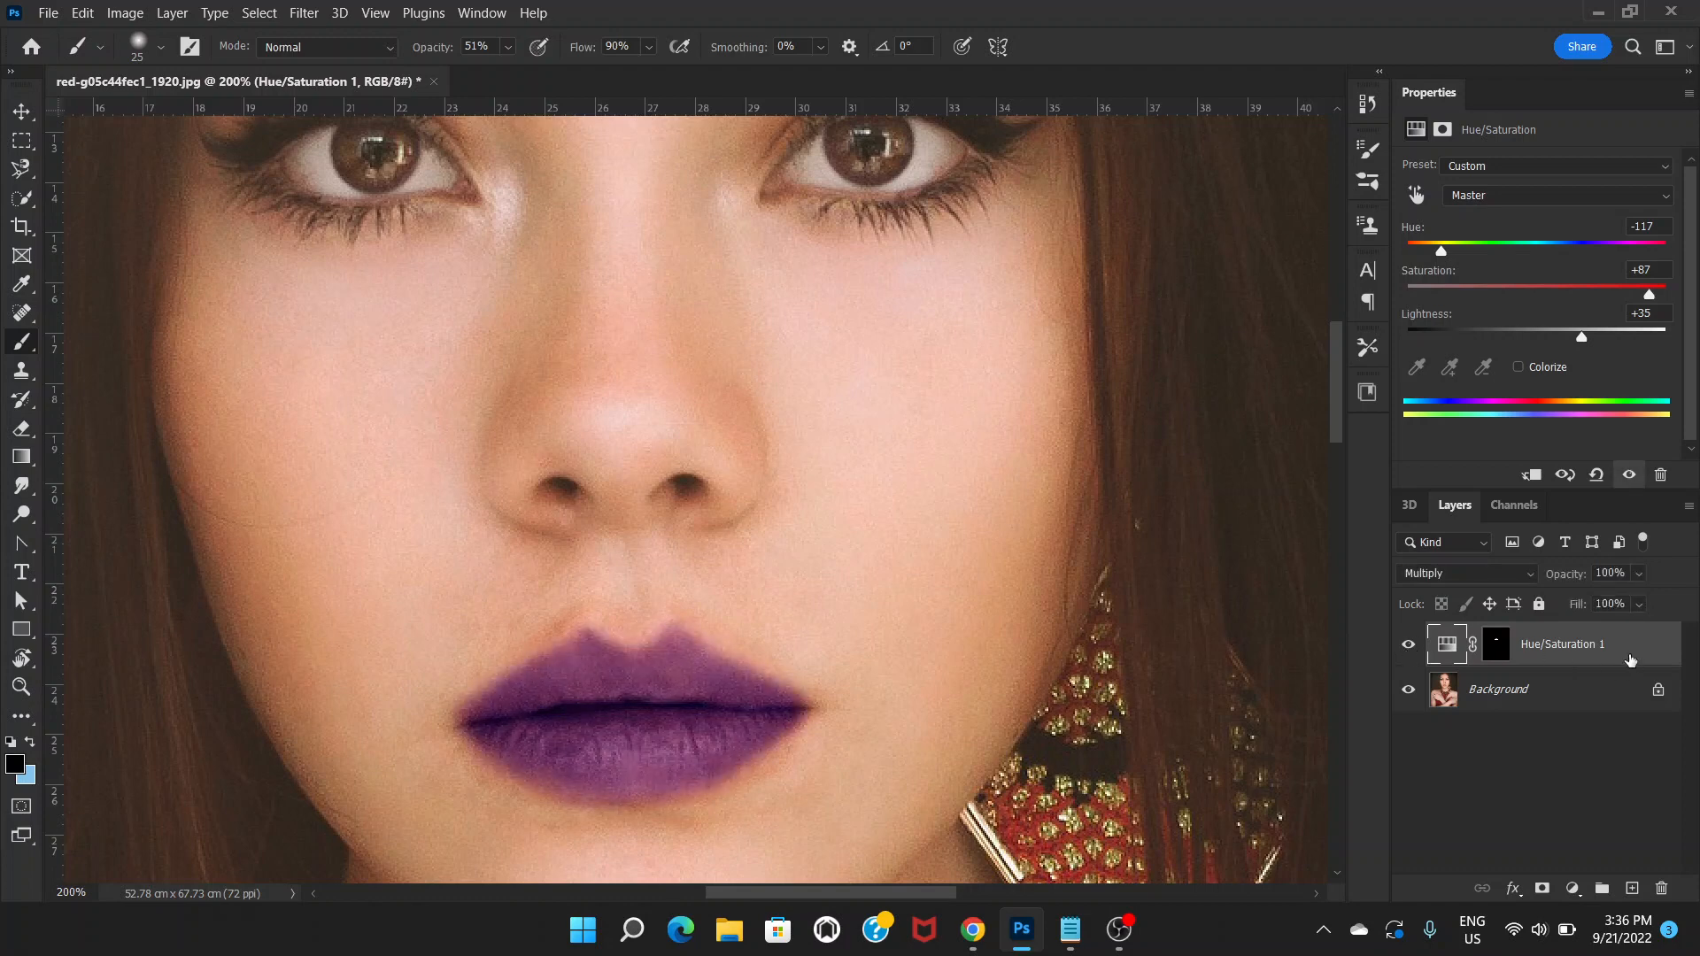